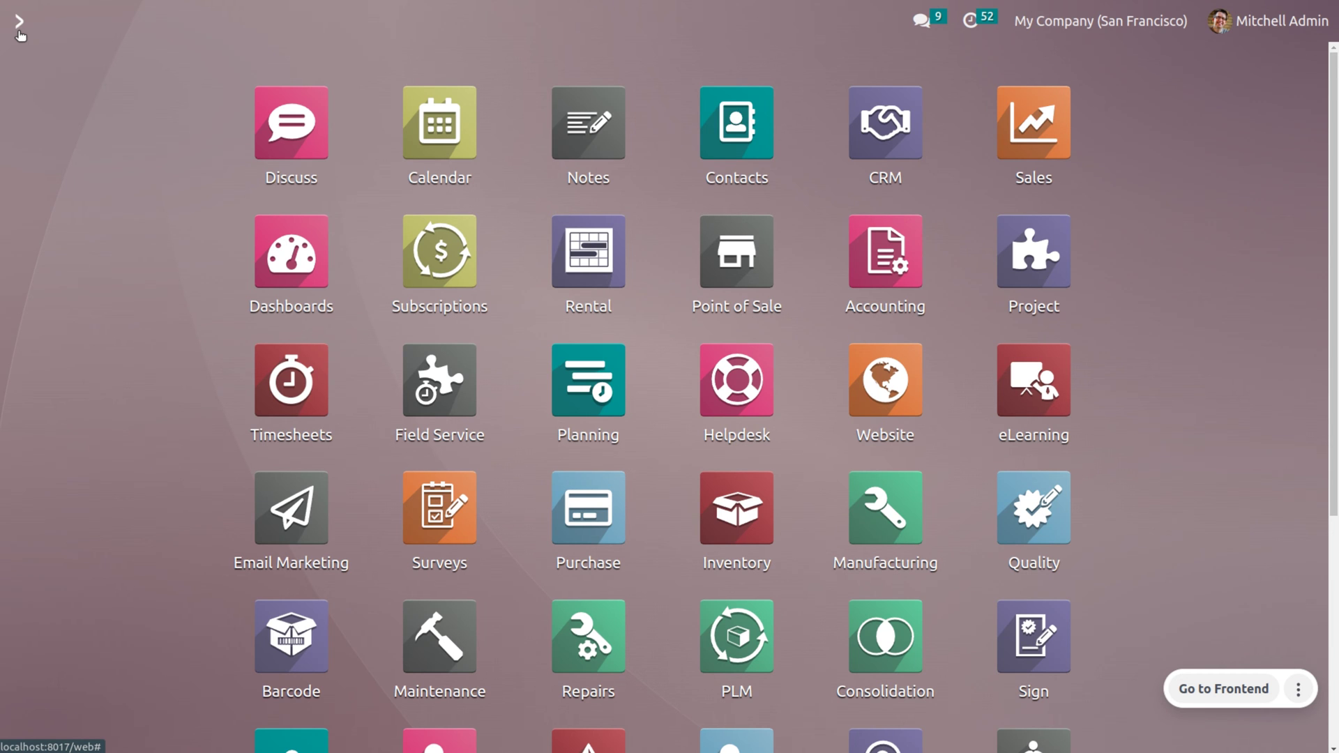
- Open the [FURN_7800] Desk Combination bill of materials in Manufacturing and review its components, operations and miscellaneous settings
{"action": "key", "text": "ctrl+k"}
{"action": "type", "text": "/m"}
{"action": "key", "text": "Return"}
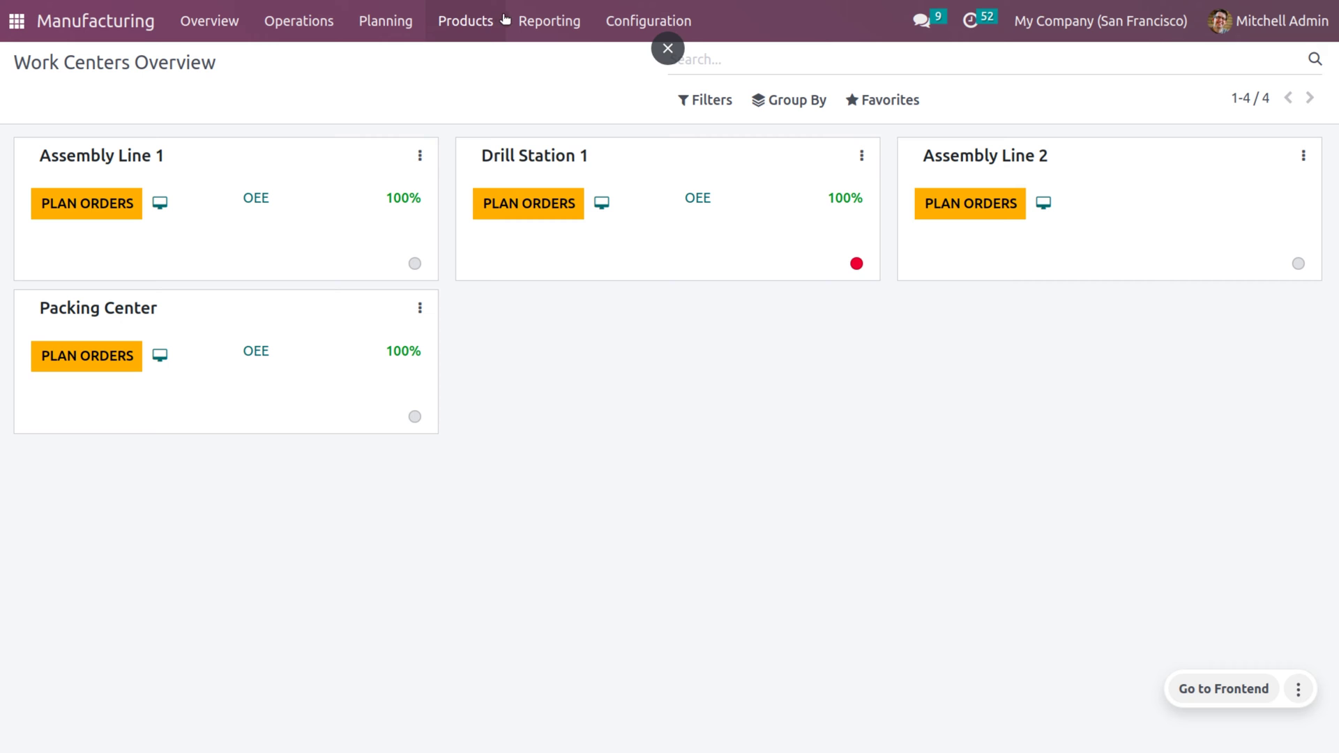
{"action": "left_click", "coordinate": [467, 21]}
{"action": "left_click", "coordinate": [495, 114]}
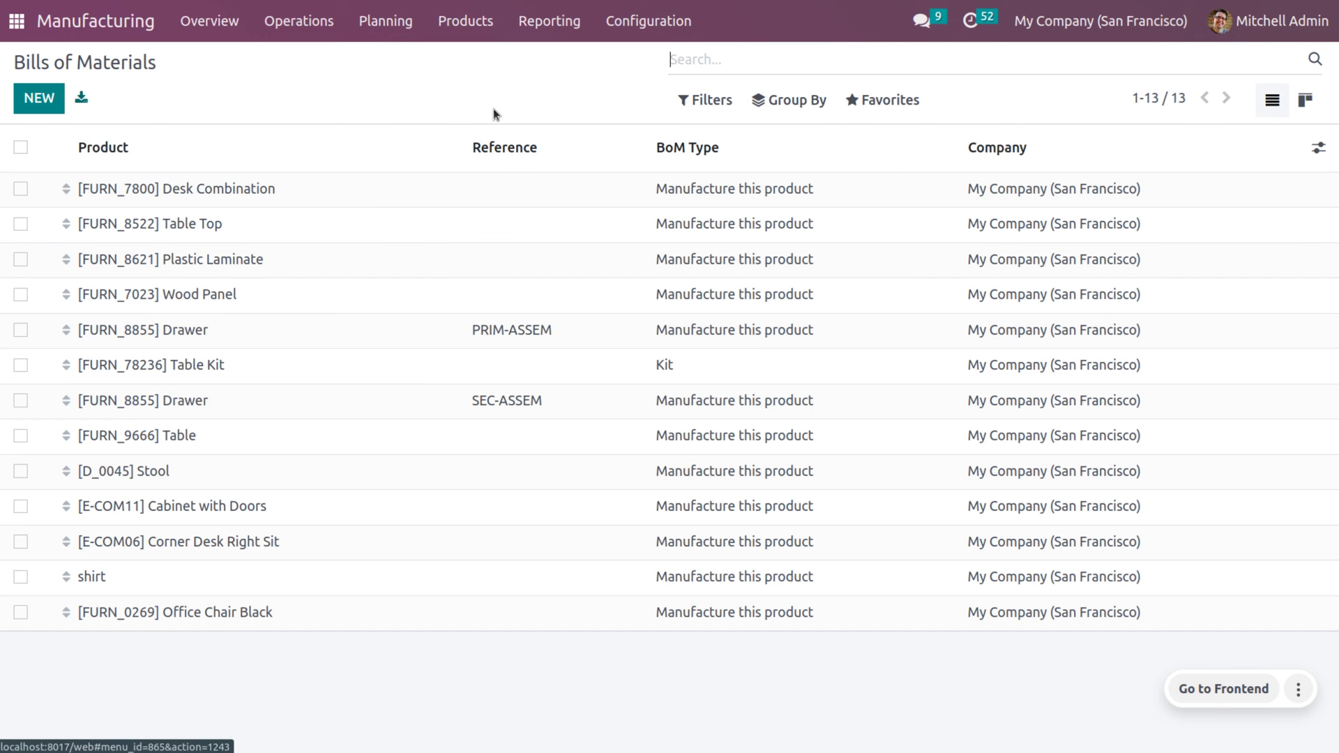
{"action": "left_click", "coordinate": [392, 189]}
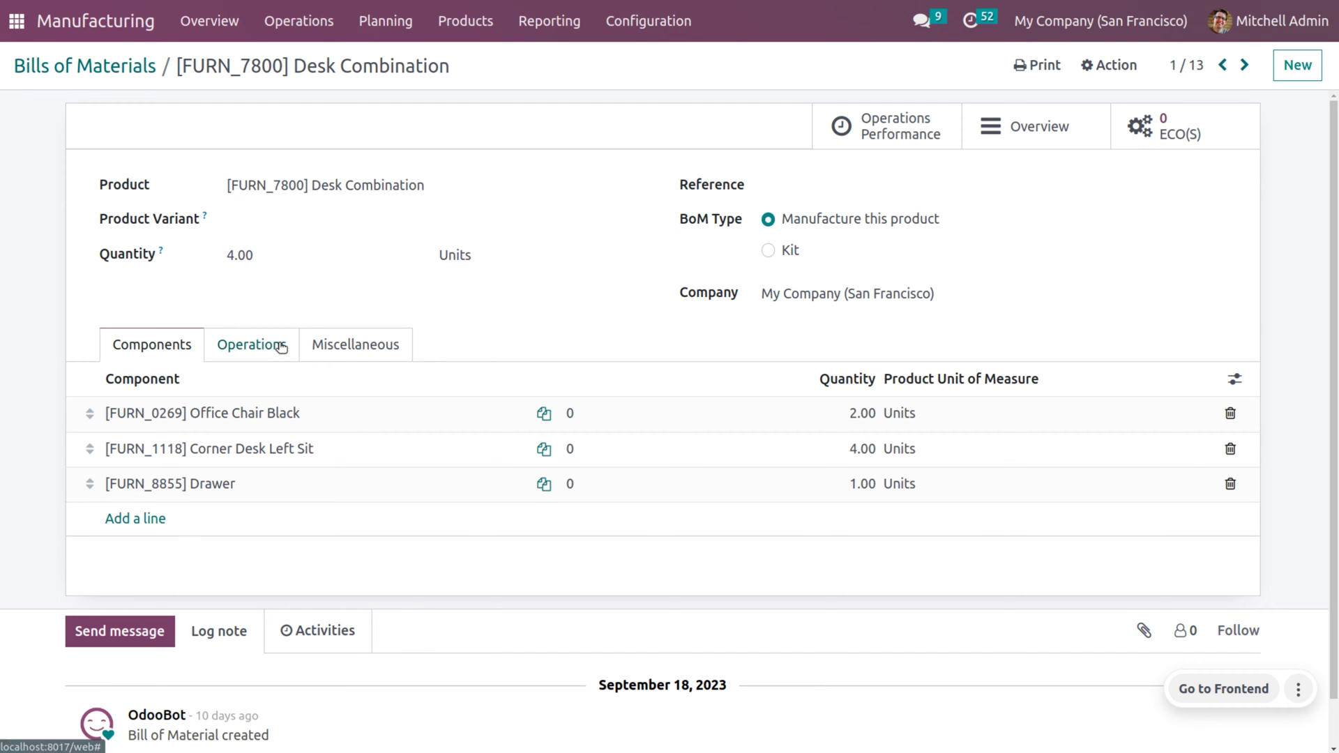
{"action": "left_click", "coordinate": [259, 353]}
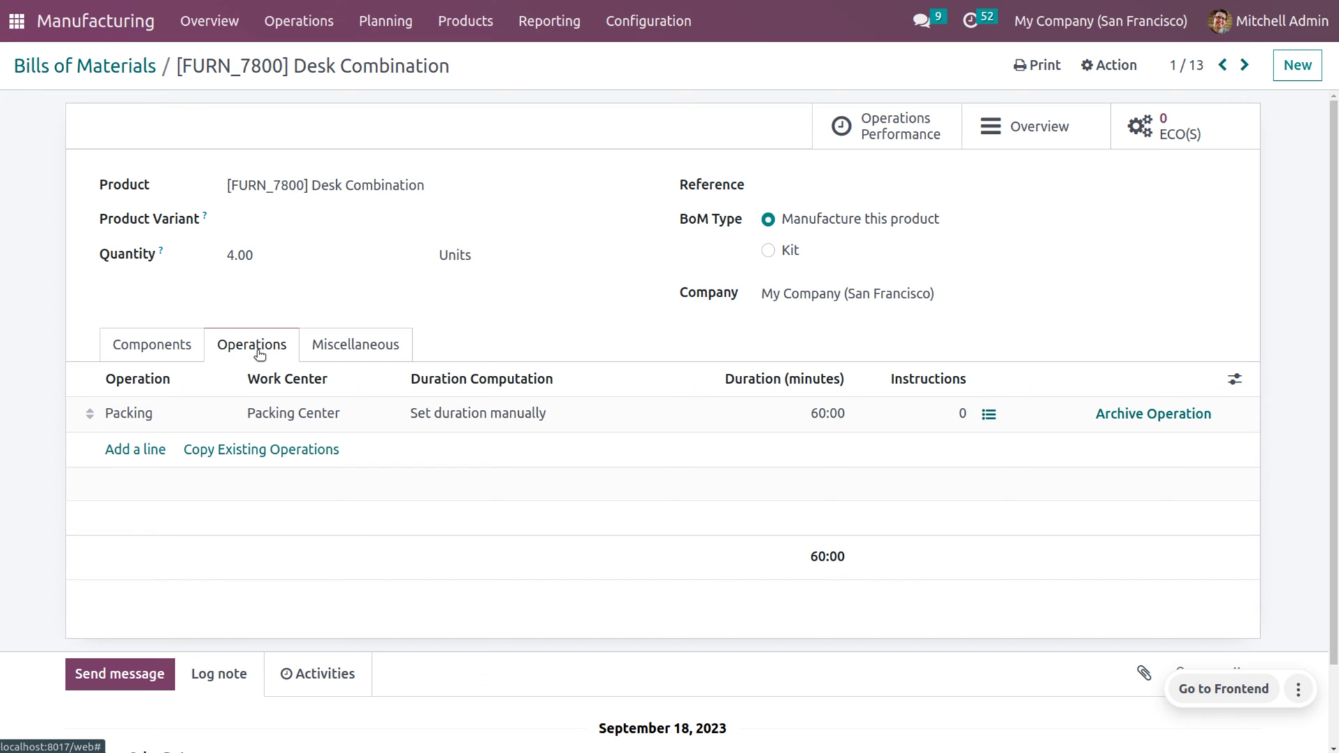
{"action": "left_click", "coordinate": [403, 344]}
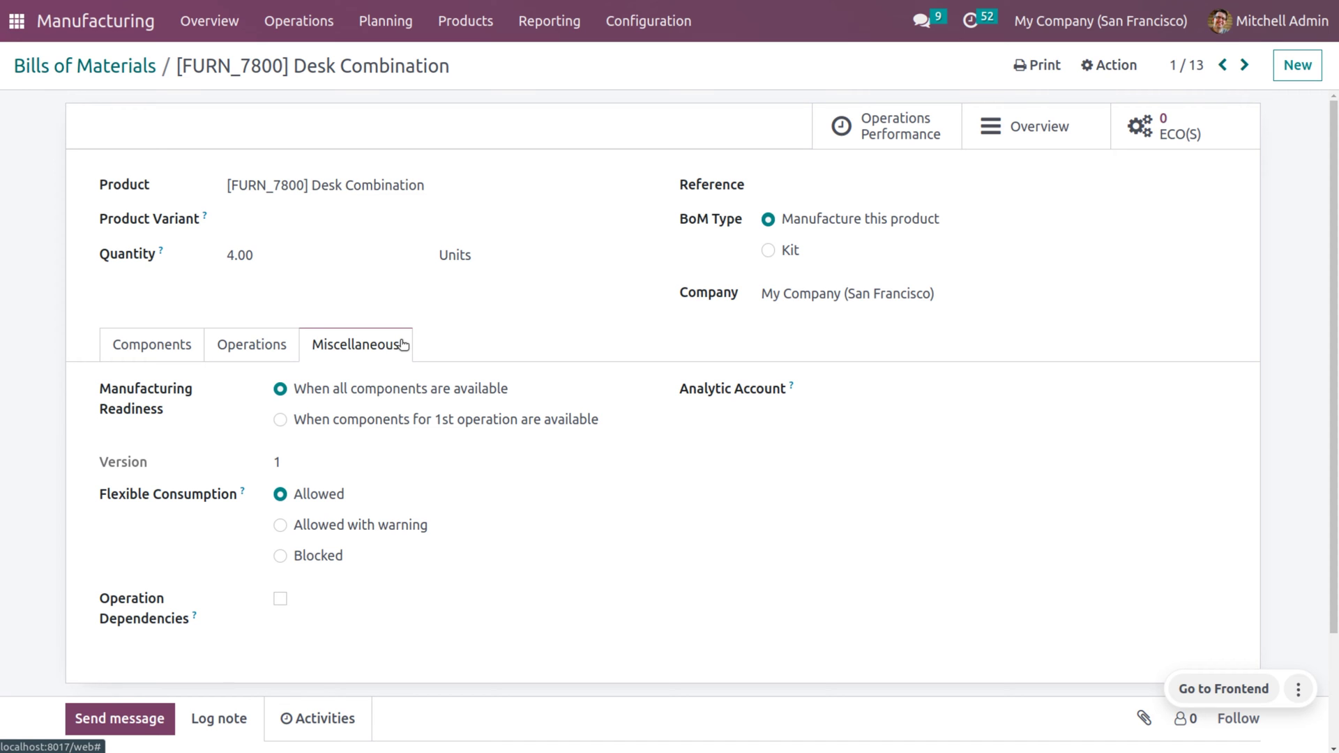
- Create a manufacturing order from the [FURN_7800] Desk Combination bill of material, check its work orders and components, and confirm it
{"action": "left_click", "coordinate": [315, 23]}
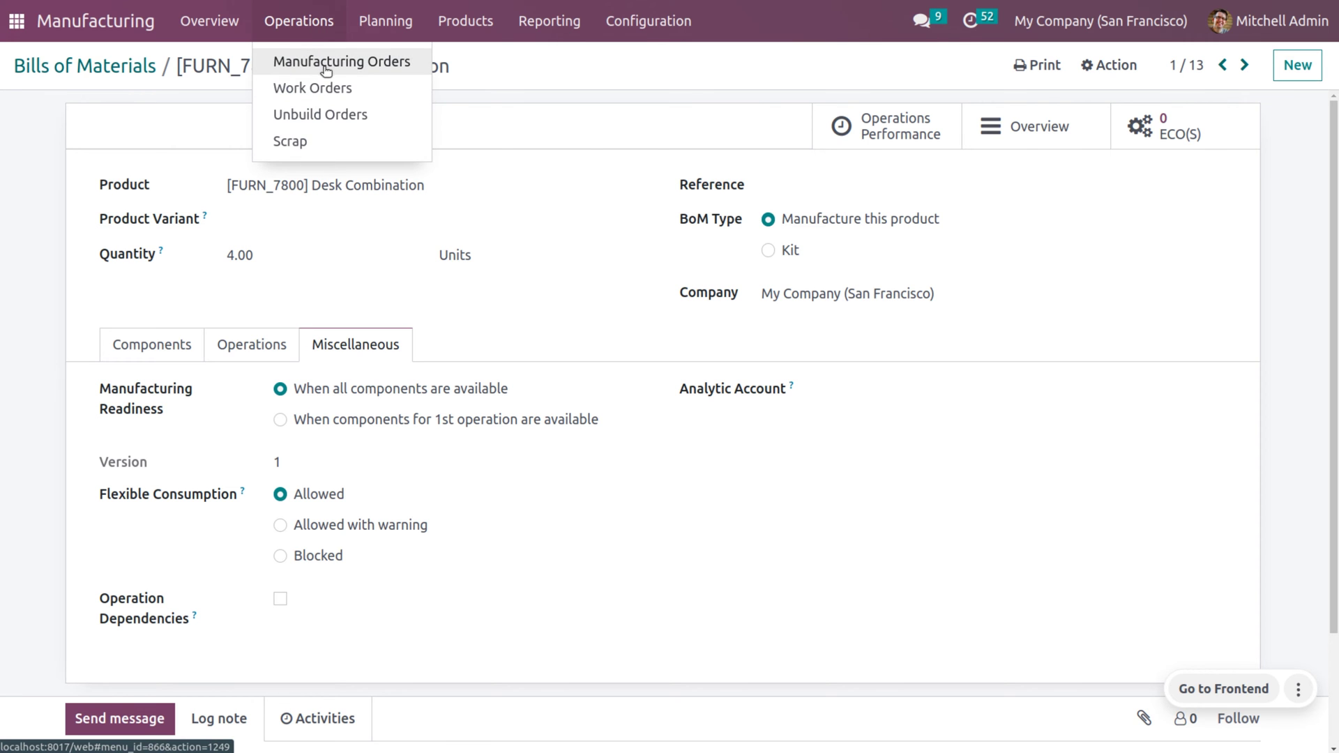
{"action": "left_click", "coordinate": [324, 71]}
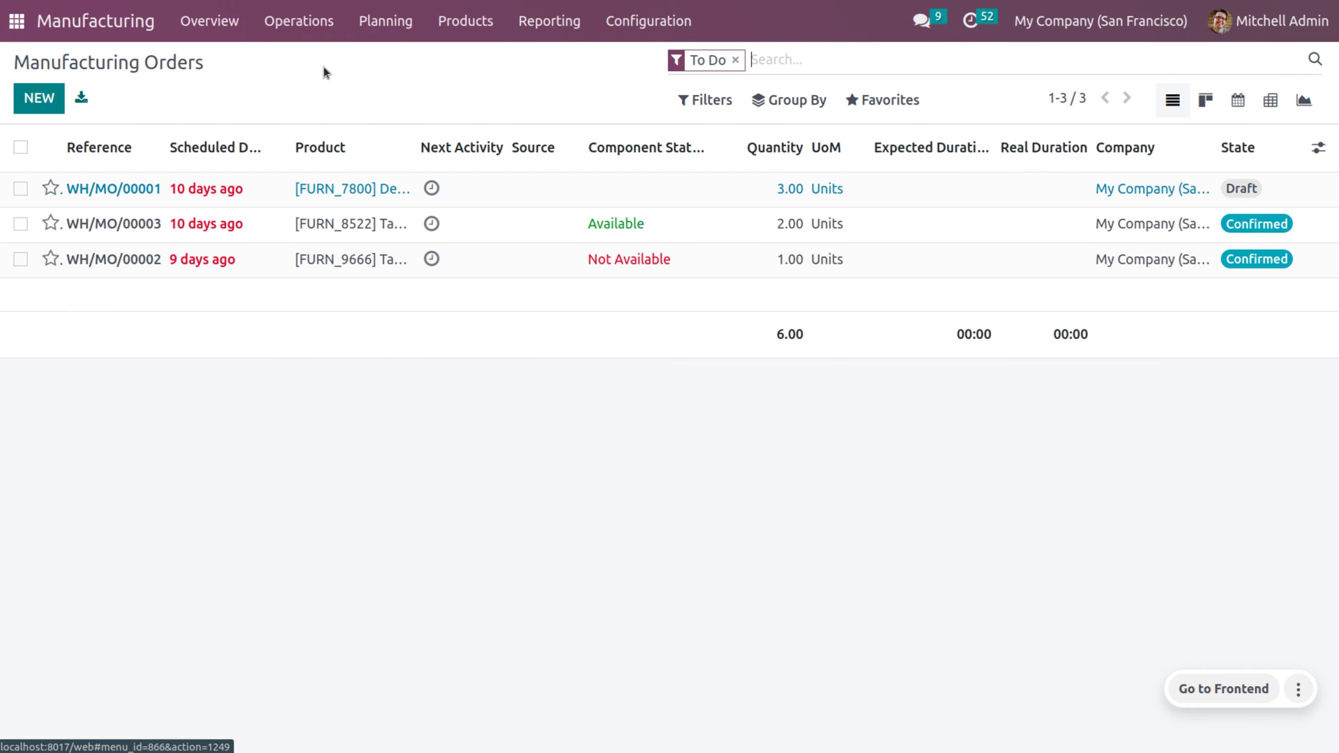
{"action": "left_click", "coordinate": [40, 102]}
{"action": "left_click", "coordinate": [272, 269]}
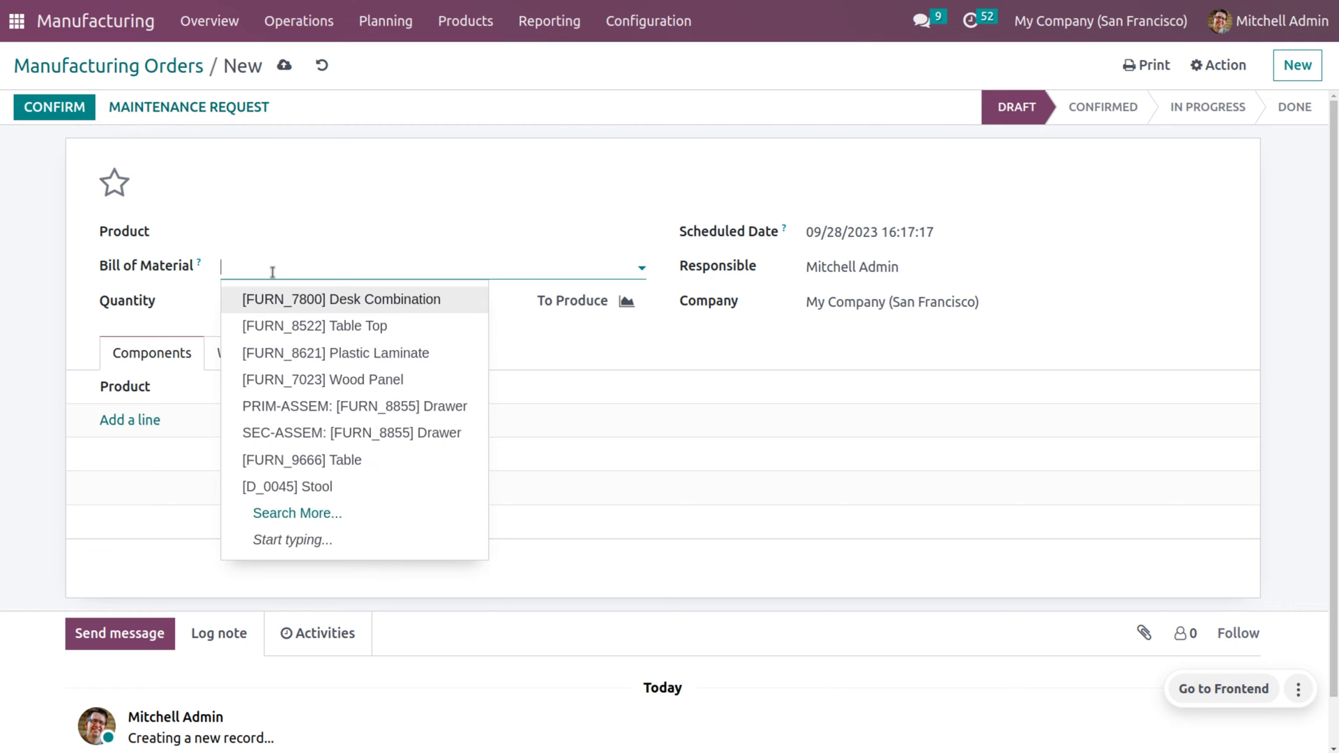
{"action": "left_click", "coordinate": [286, 301]}
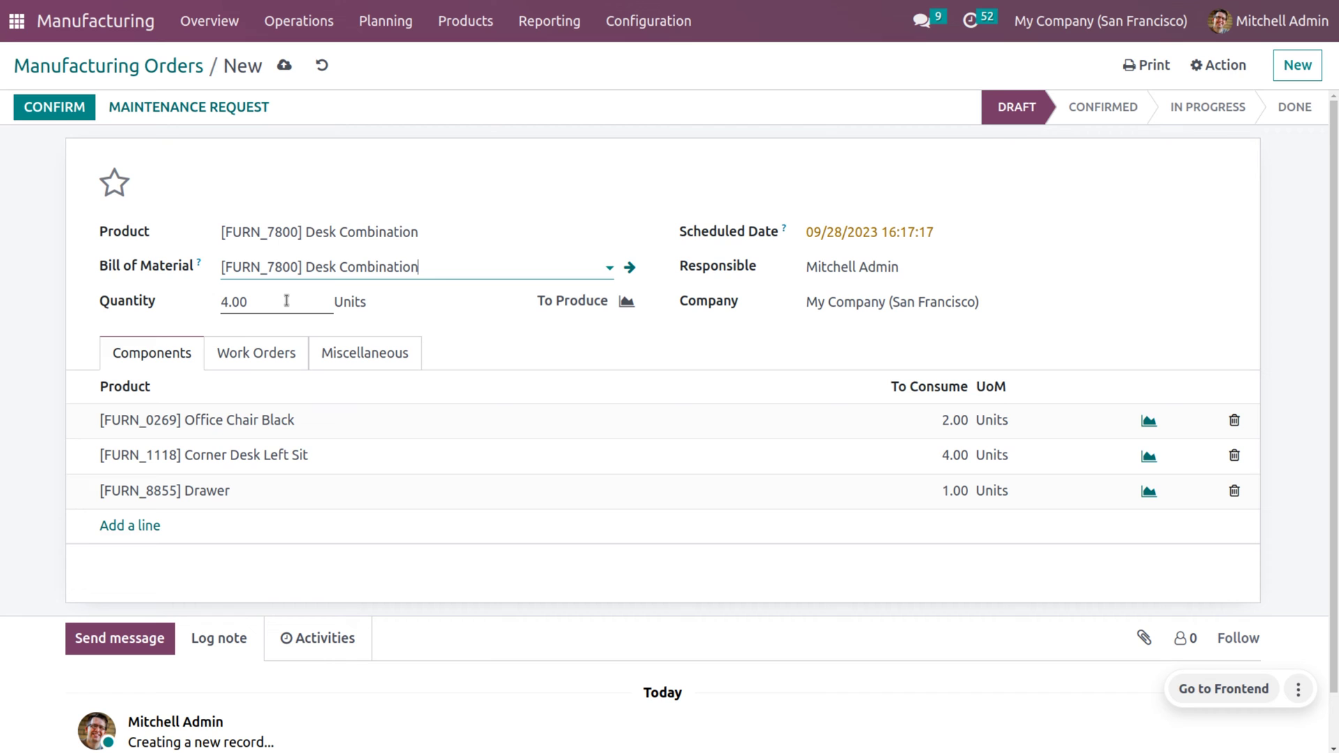
{"action": "left_click", "coordinate": [254, 355]}
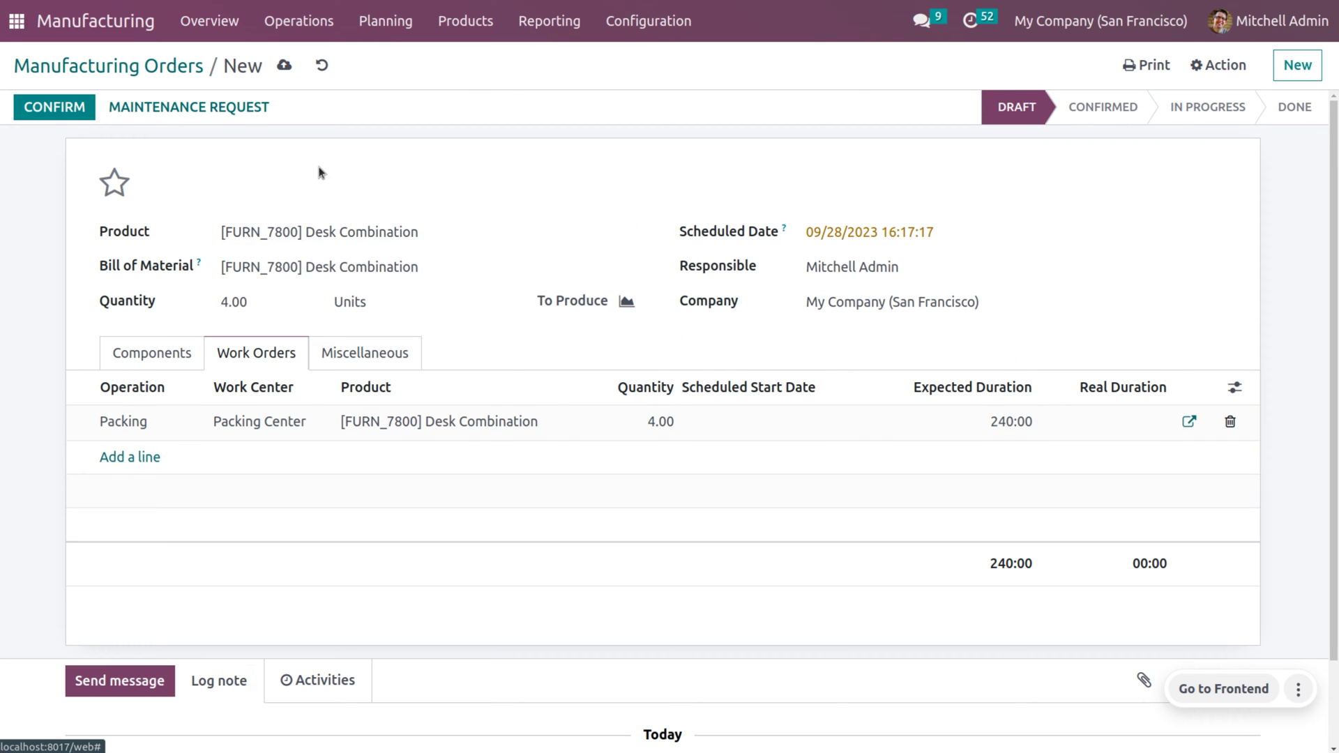
{"action": "left_click", "coordinate": [176, 355]}
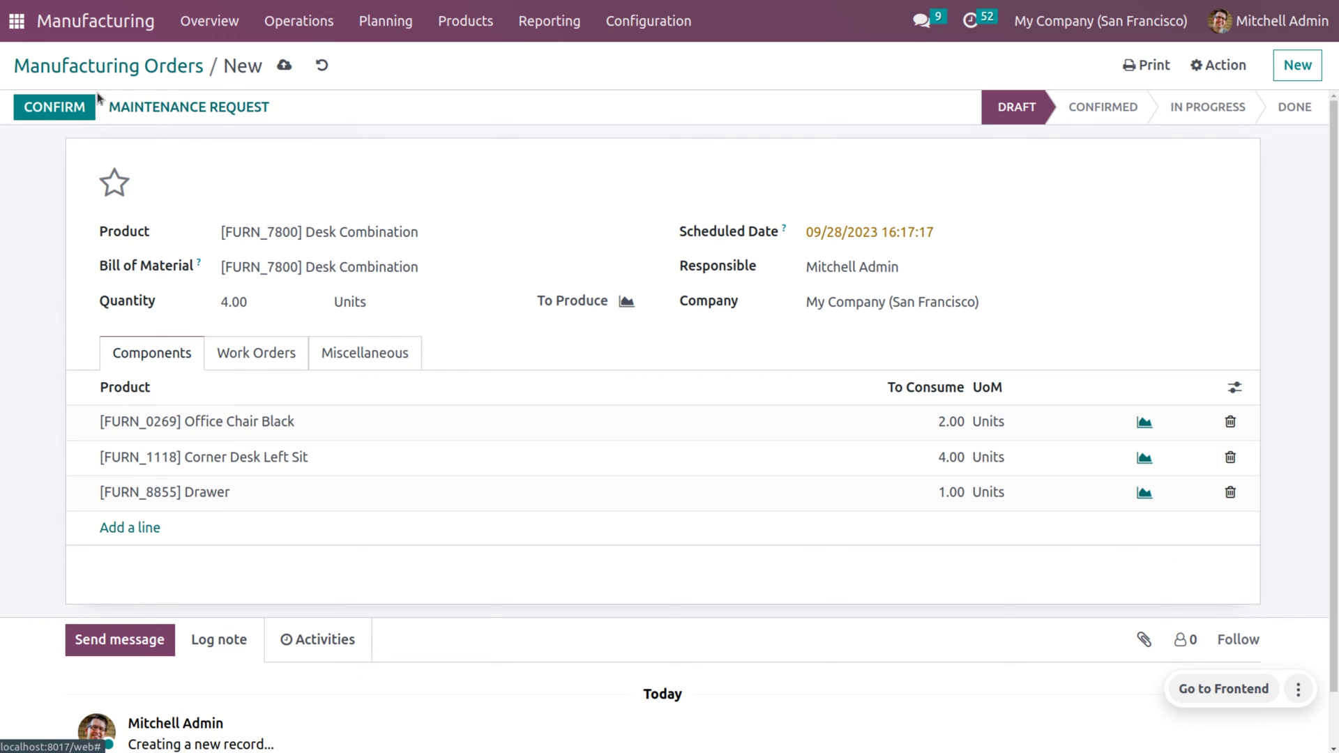
{"action": "left_click", "coordinate": [71, 108]}
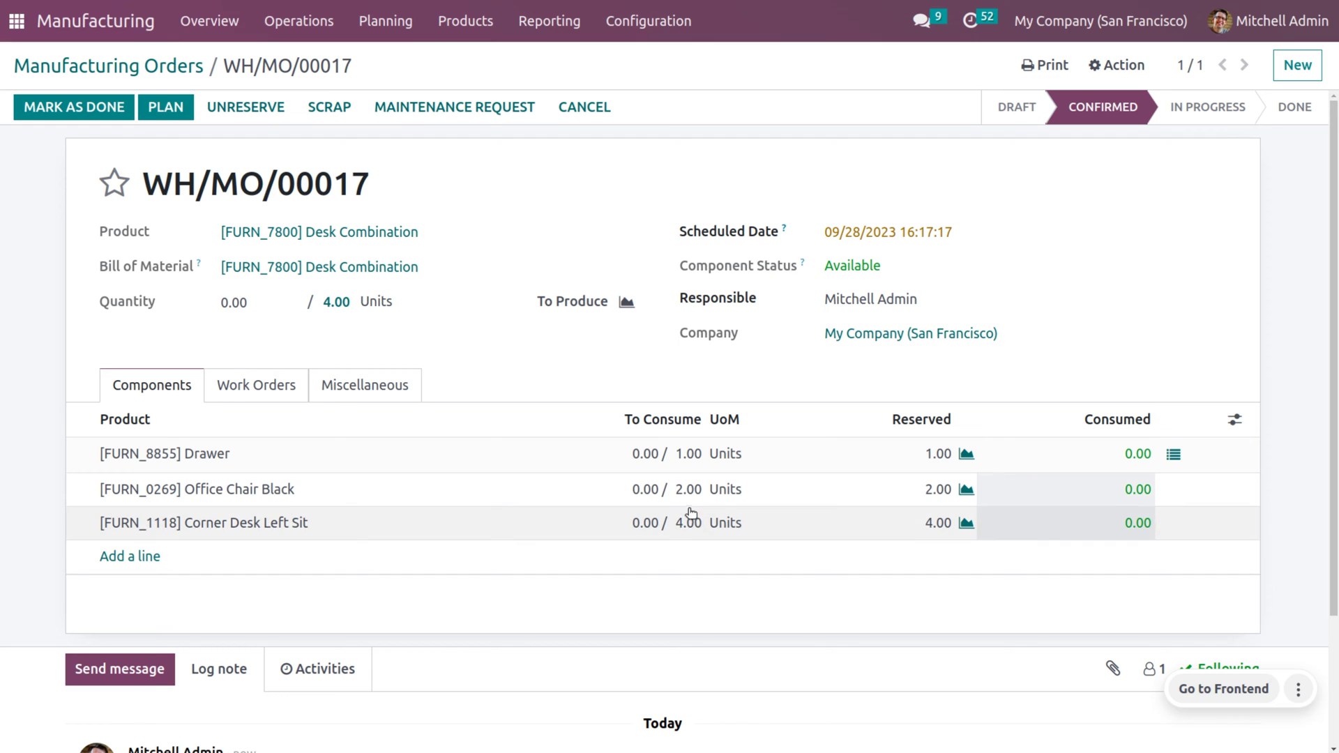
- In the Packing work order's tablet view, begin adding a component with [FURN_0269] Office Chair Black as the product
{"action": "left_click", "coordinate": [266, 390]}
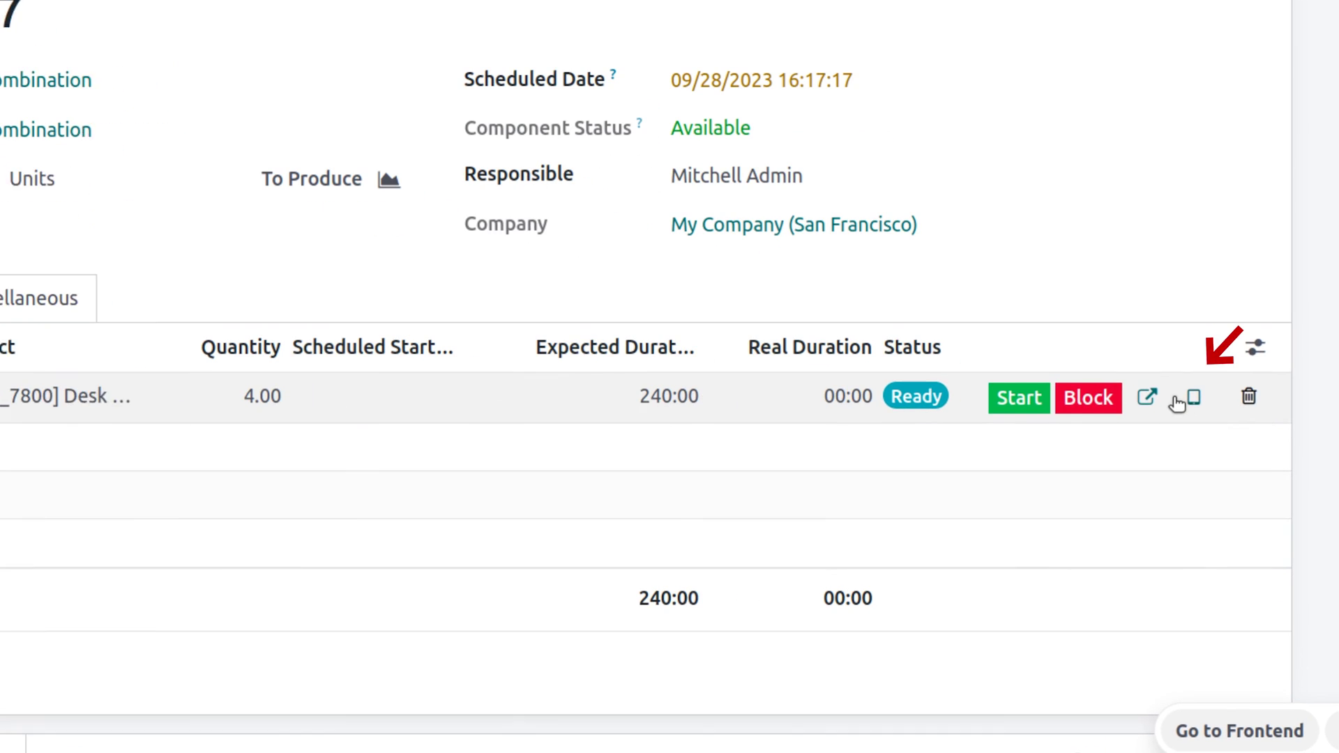
{"action": "left_click", "coordinate": [1191, 454]}
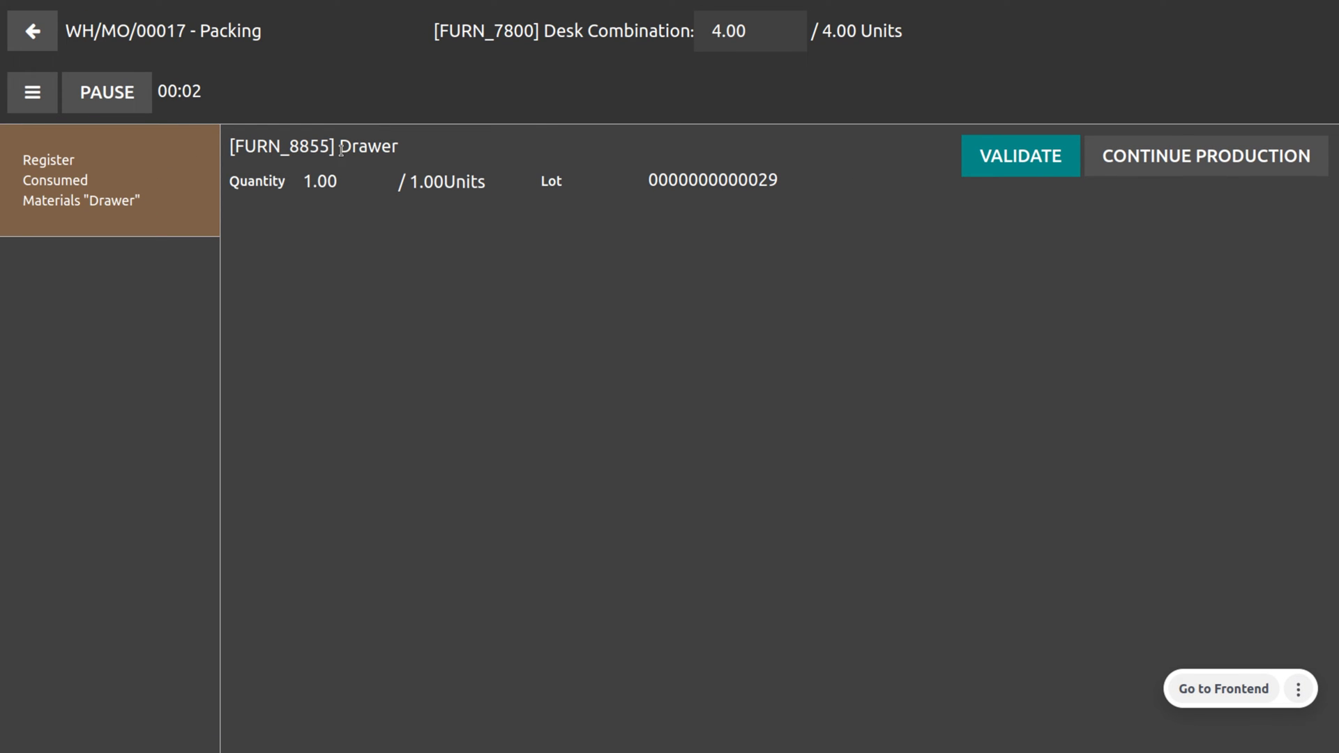
{"action": "left_click", "coordinate": [33, 95]}
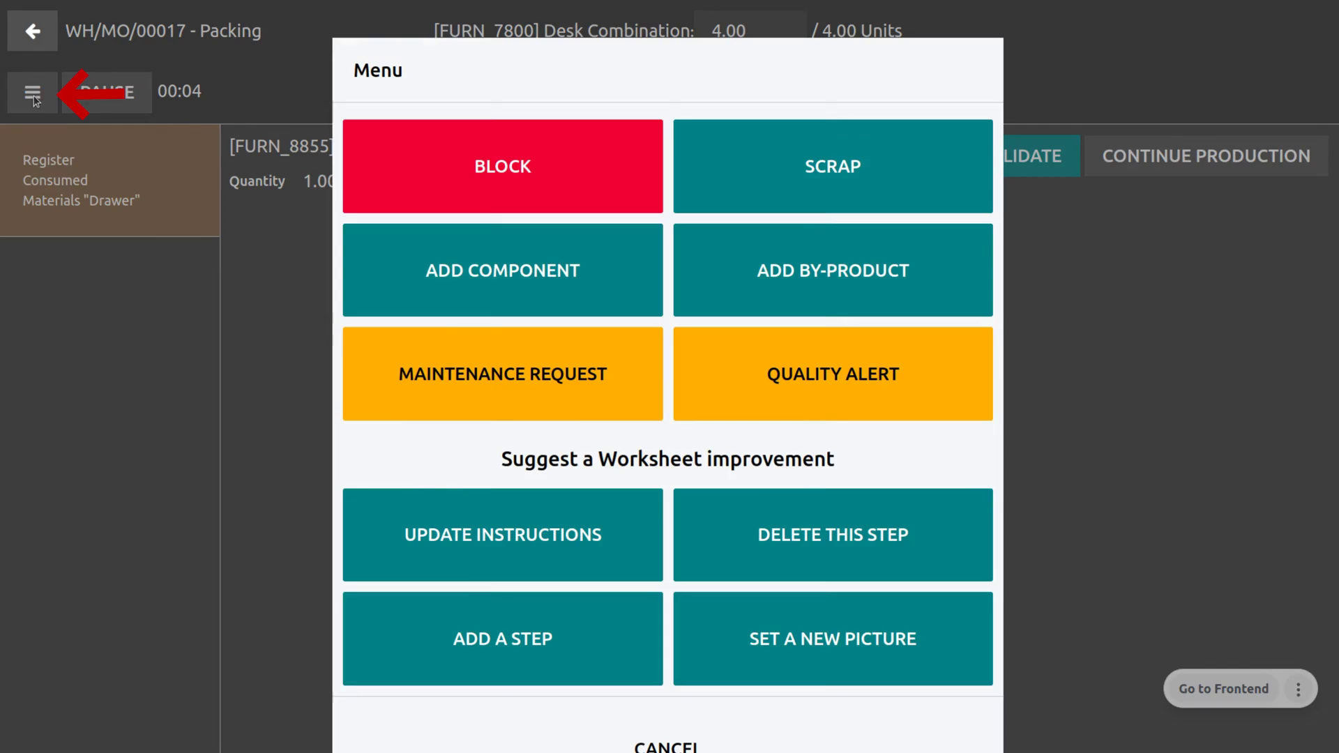
{"action": "left_click", "coordinate": [521, 270]}
{"action": "left_click", "coordinate": [363, 123]}
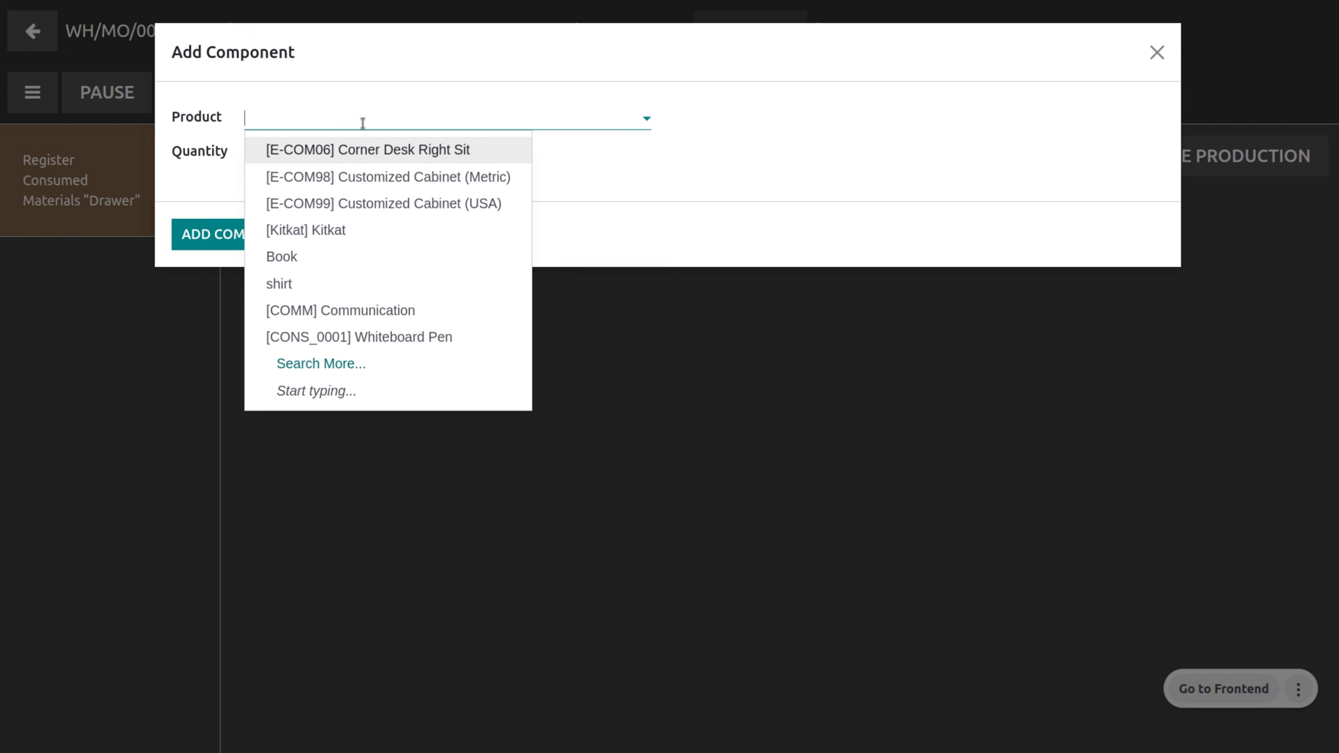
{"action": "type", "text": "off"}
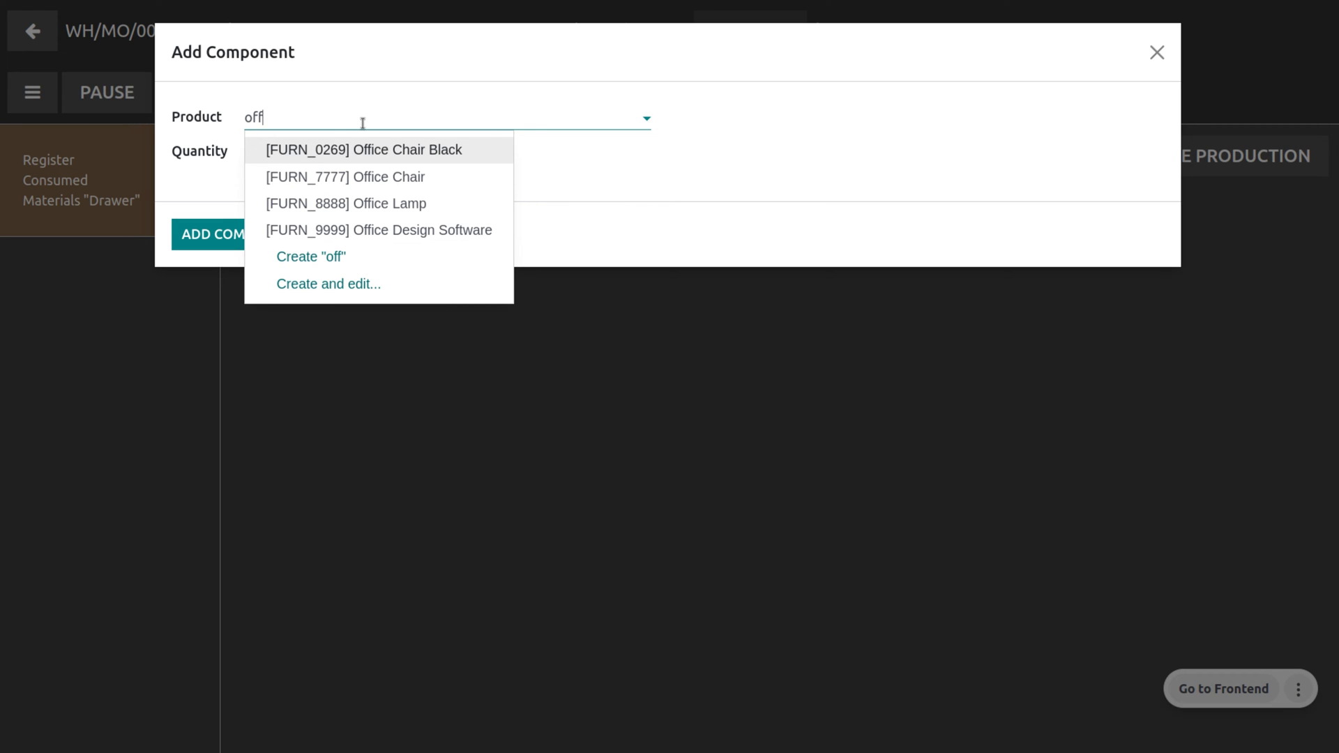
{"action": "key", "text": "Return"}
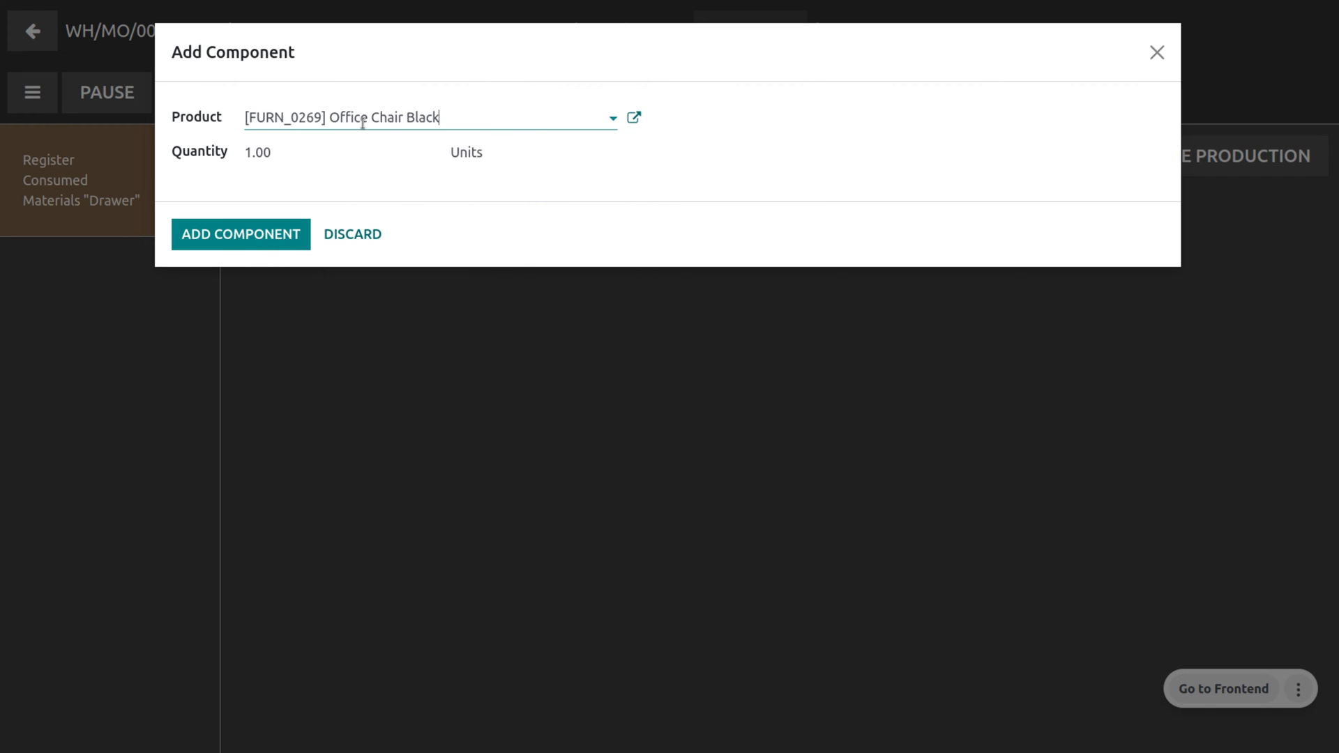
- Set the additional component's quantity to 2 and add it to the work order
{"action": "left_click", "coordinate": [294, 152]}
{"action": "key", "text": "BackSpace"}
{"action": "key", "text": "BackSpace"}
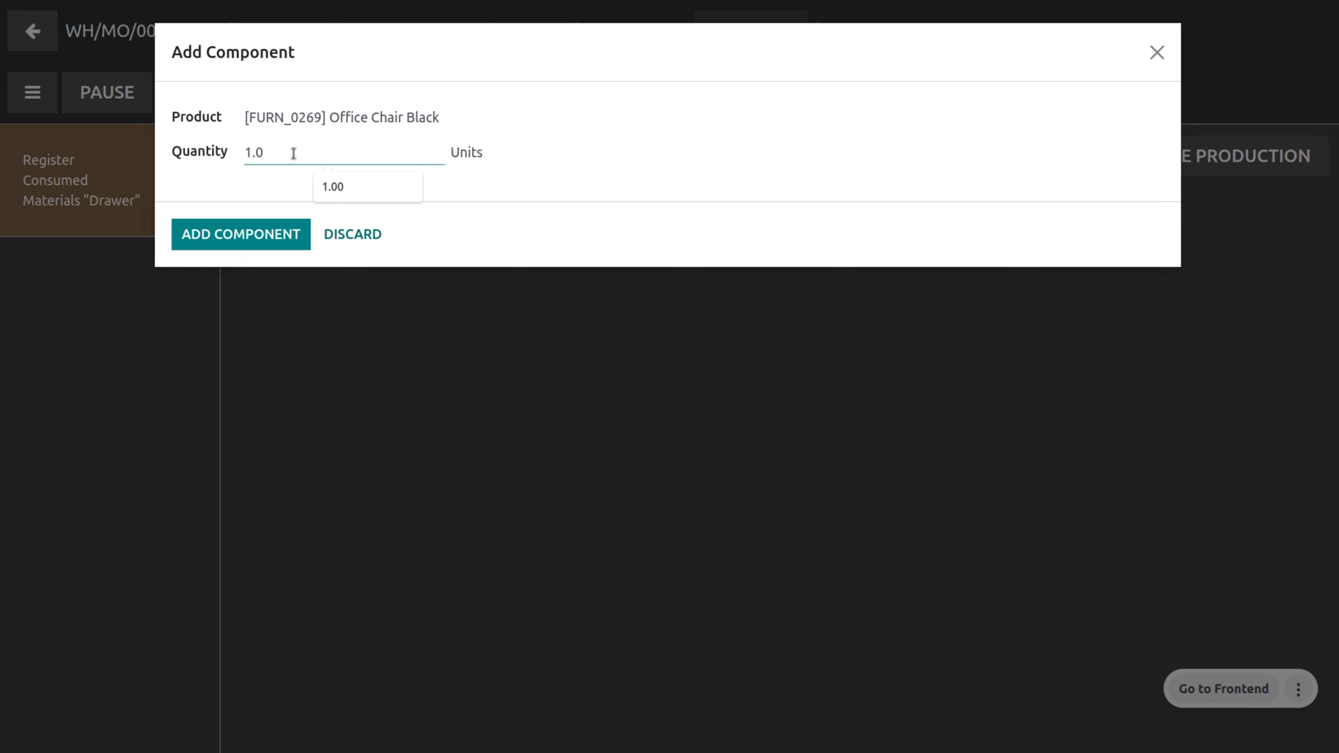
{"action": "key", "text": "BackSpace"}
{"action": "key", "text": "BackSpace"}
{"action": "type", "text": "2"}
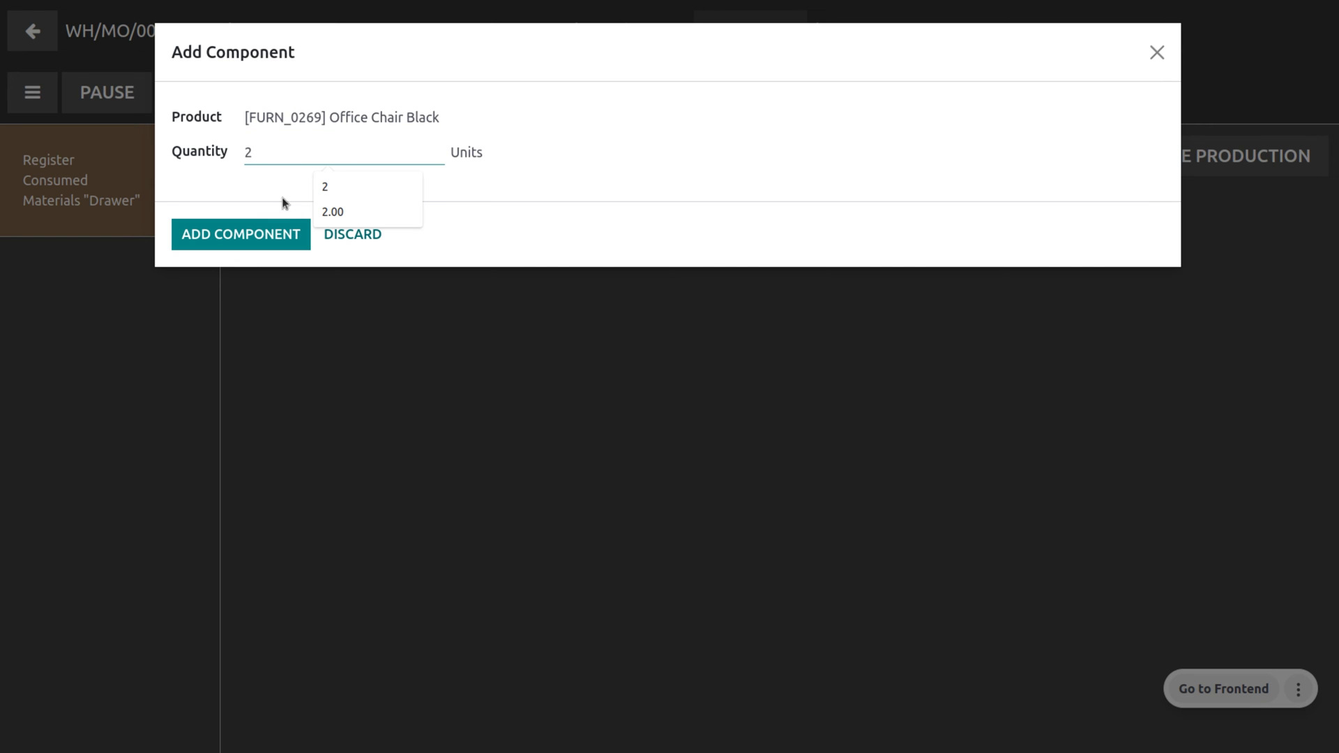
{"action": "left_click", "coordinate": [272, 235]}
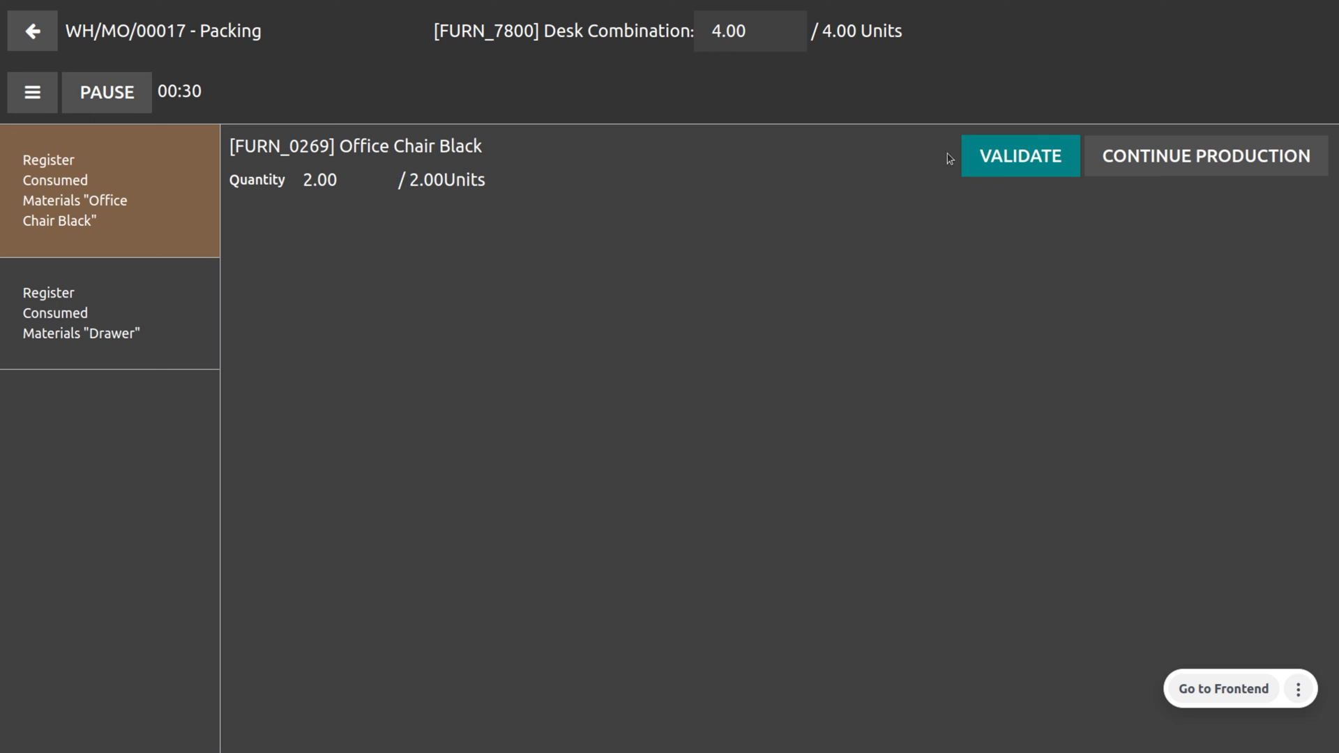
- Validate the Office Chair Black consumption, leave the tablet view and reopen today's Desk Combination manufacturing order
{"action": "left_click", "coordinate": [1006, 167]}
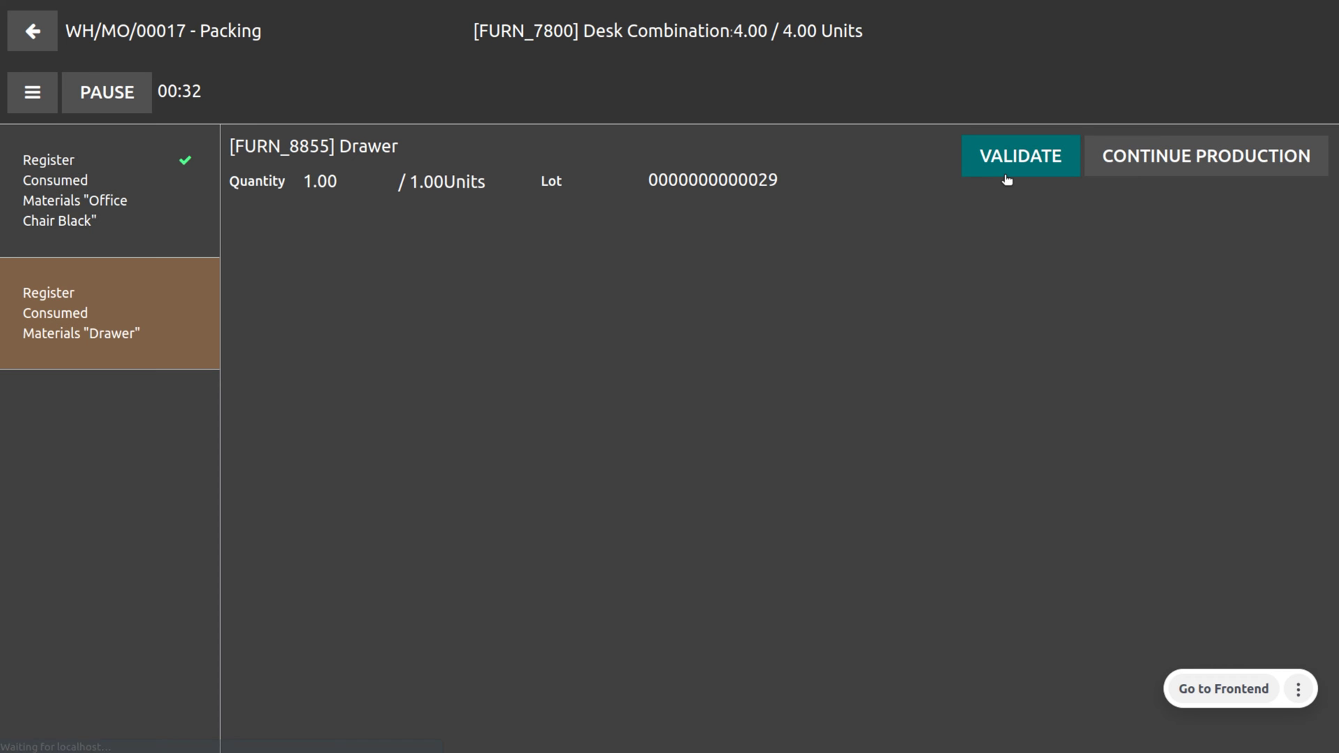
{"action": "left_click", "coordinate": [39, 32]}
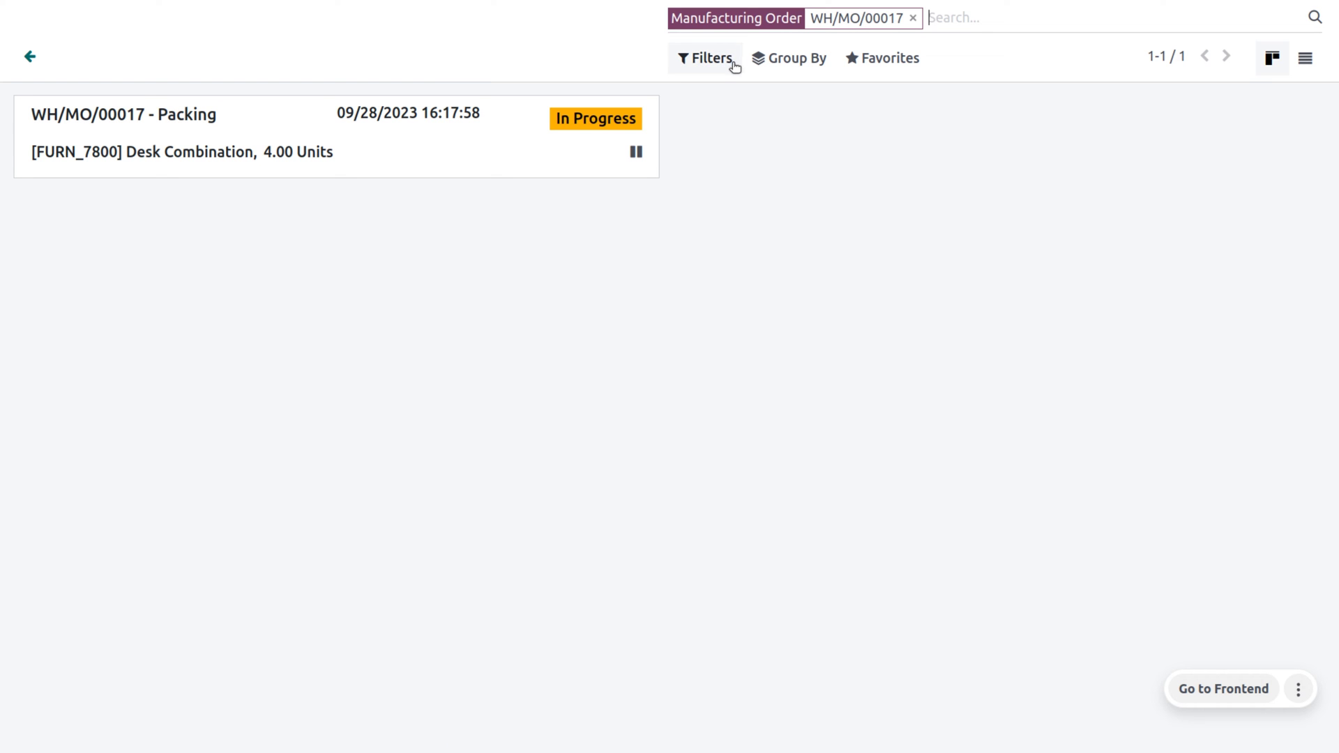
{"action": "left_click", "coordinate": [30, 57]}
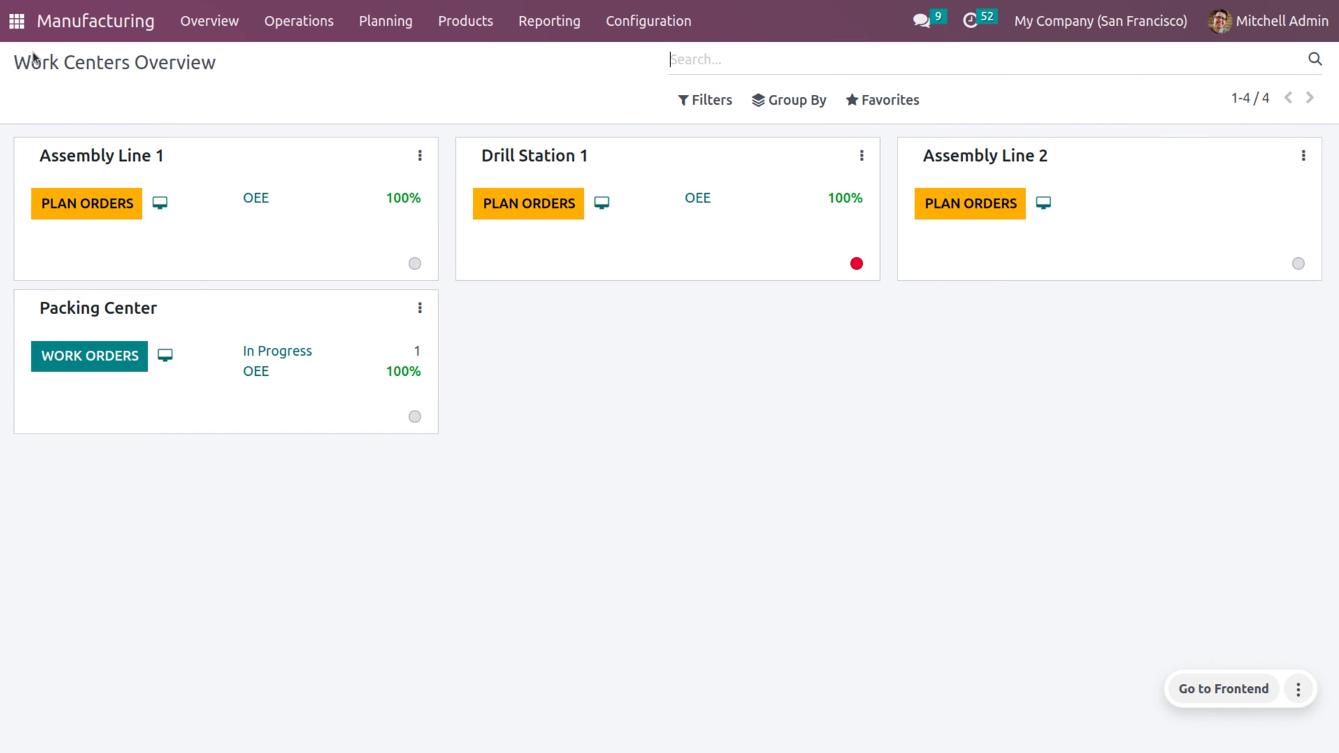
{"action": "left_click", "coordinate": [276, 33]}
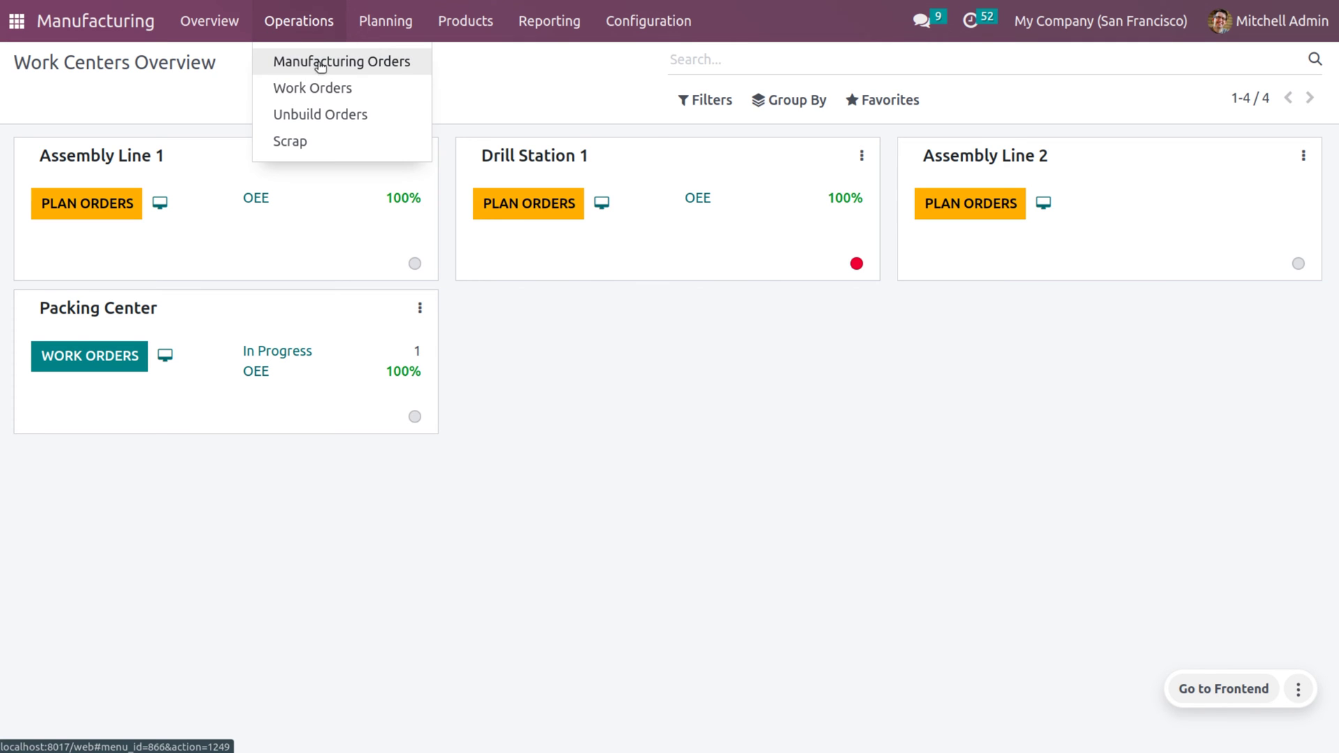
{"action": "left_click", "coordinate": [320, 61]}
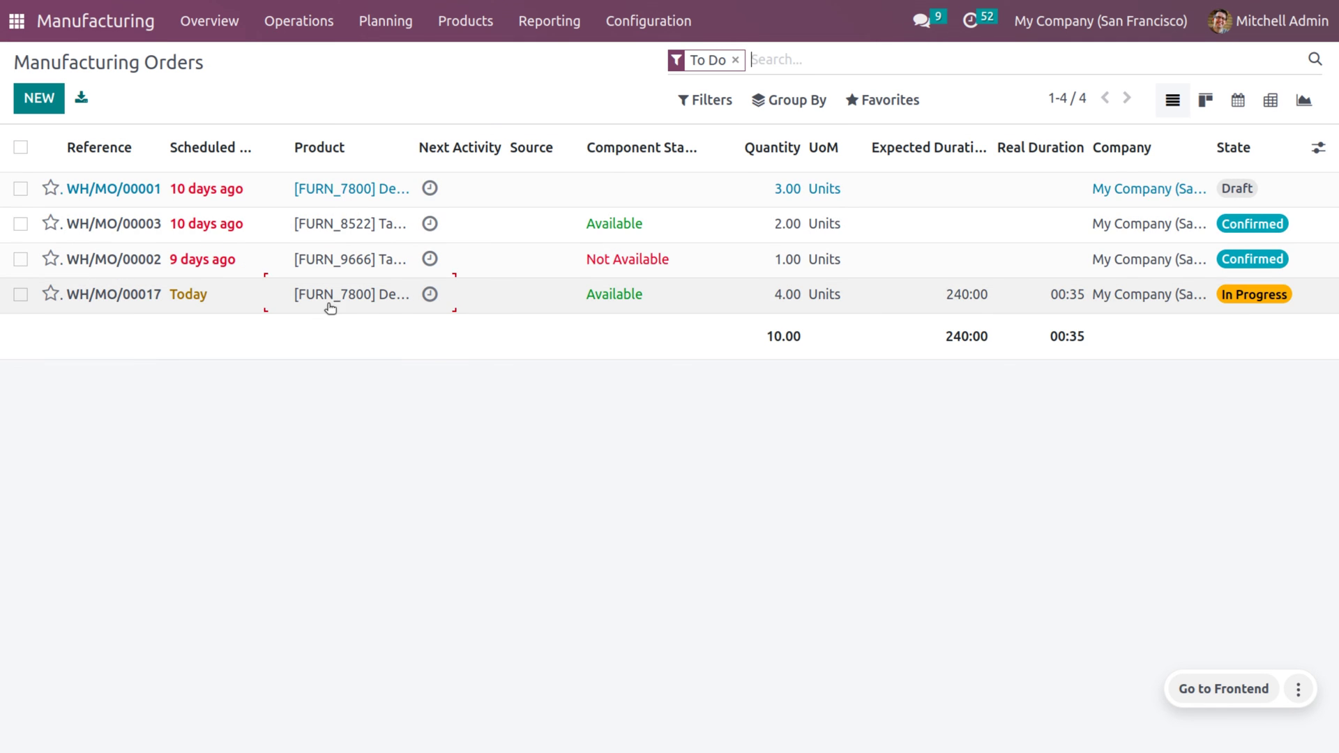
{"action": "left_click", "coordinate": [330, 308]}
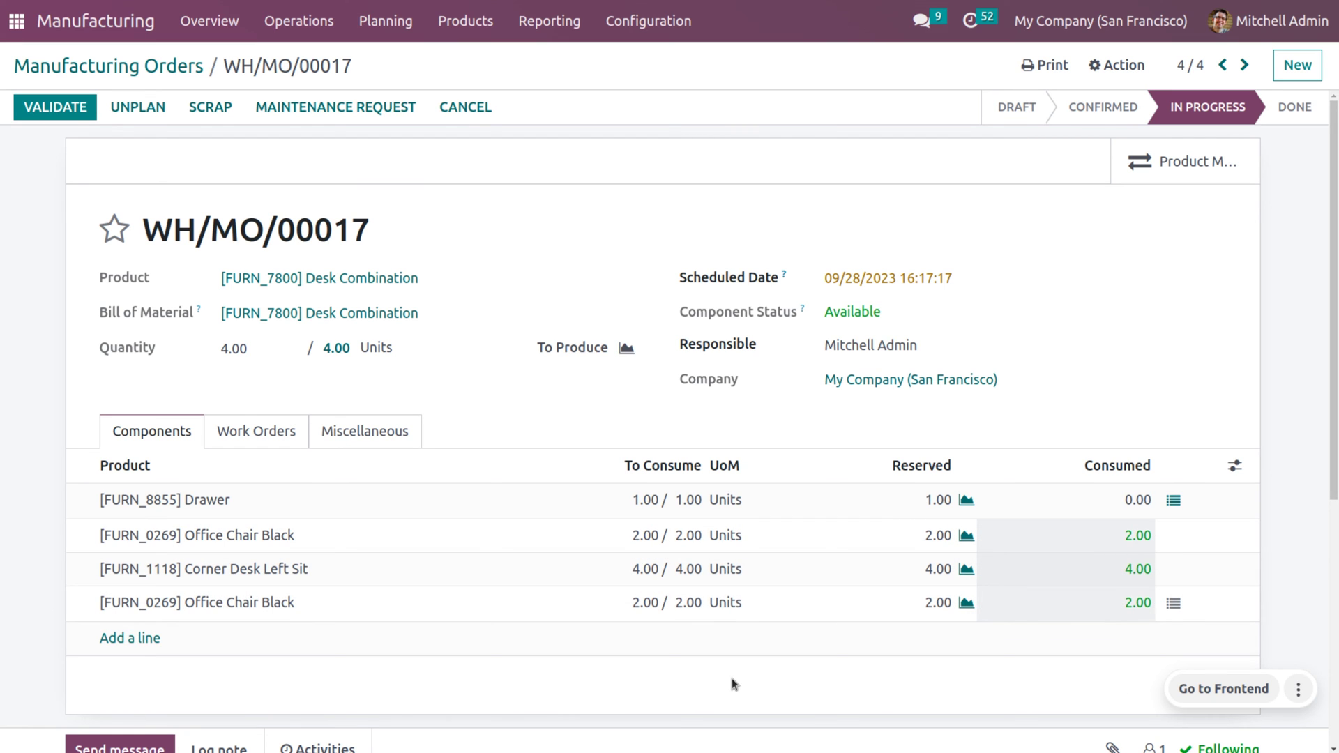
- Start and finish the Packing work order, and mark the manufacturing order as done
{"action": "left_click", "coordinate": [258, 437]}
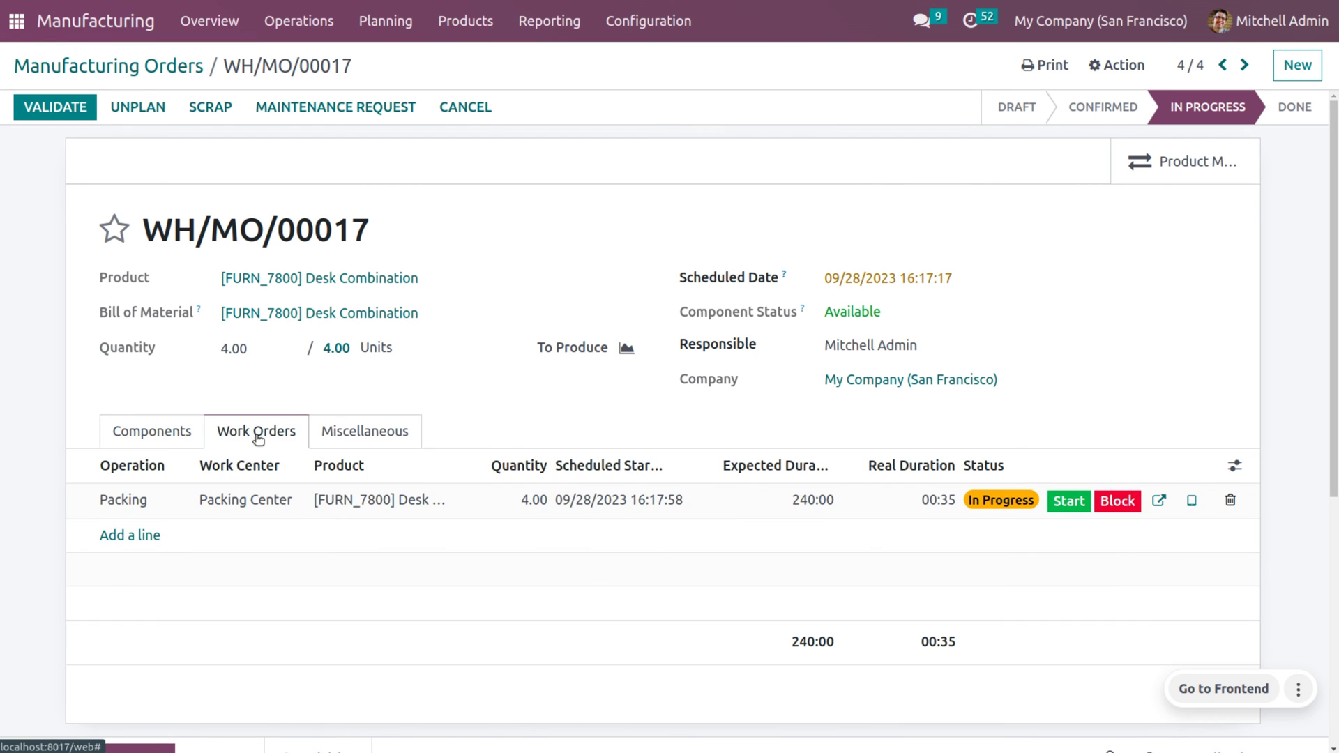
{"action": "left_click", "coordinate": [1073, 502]}
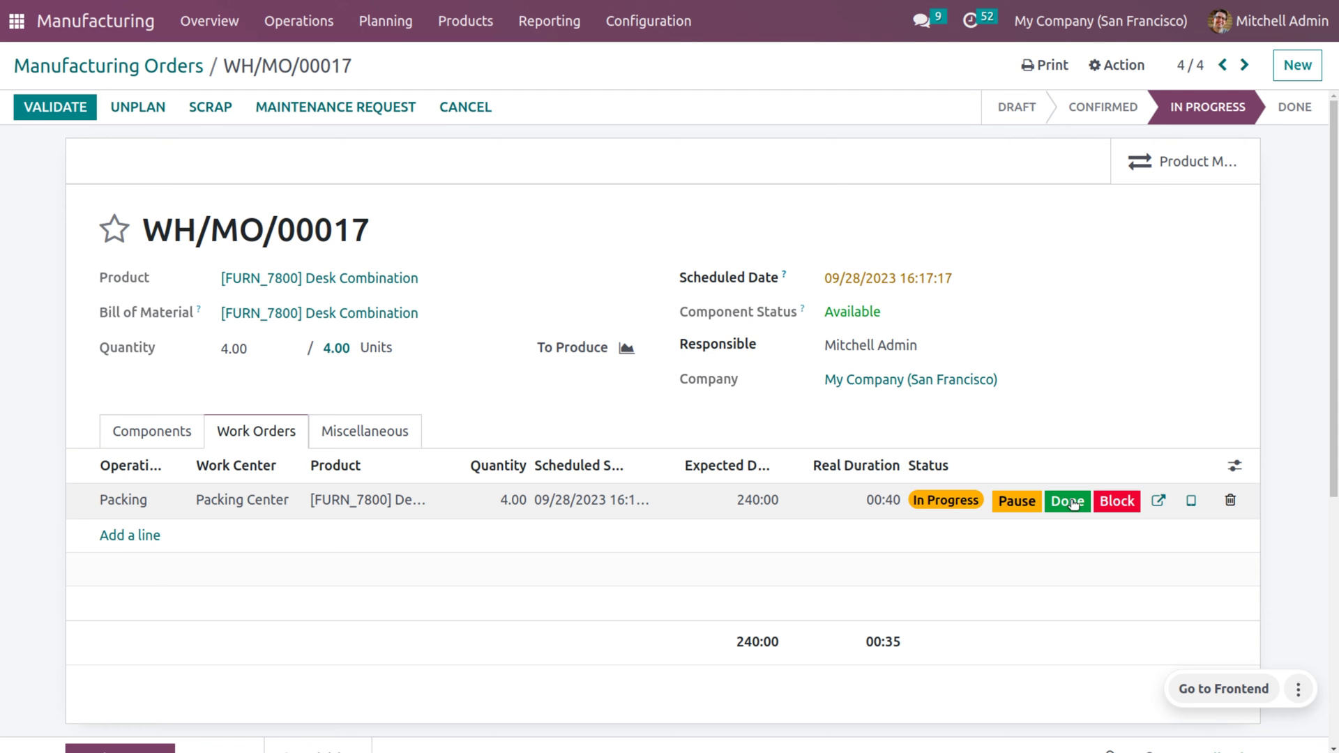
{"action": "left_click", "coordinate": [1067, 502]}
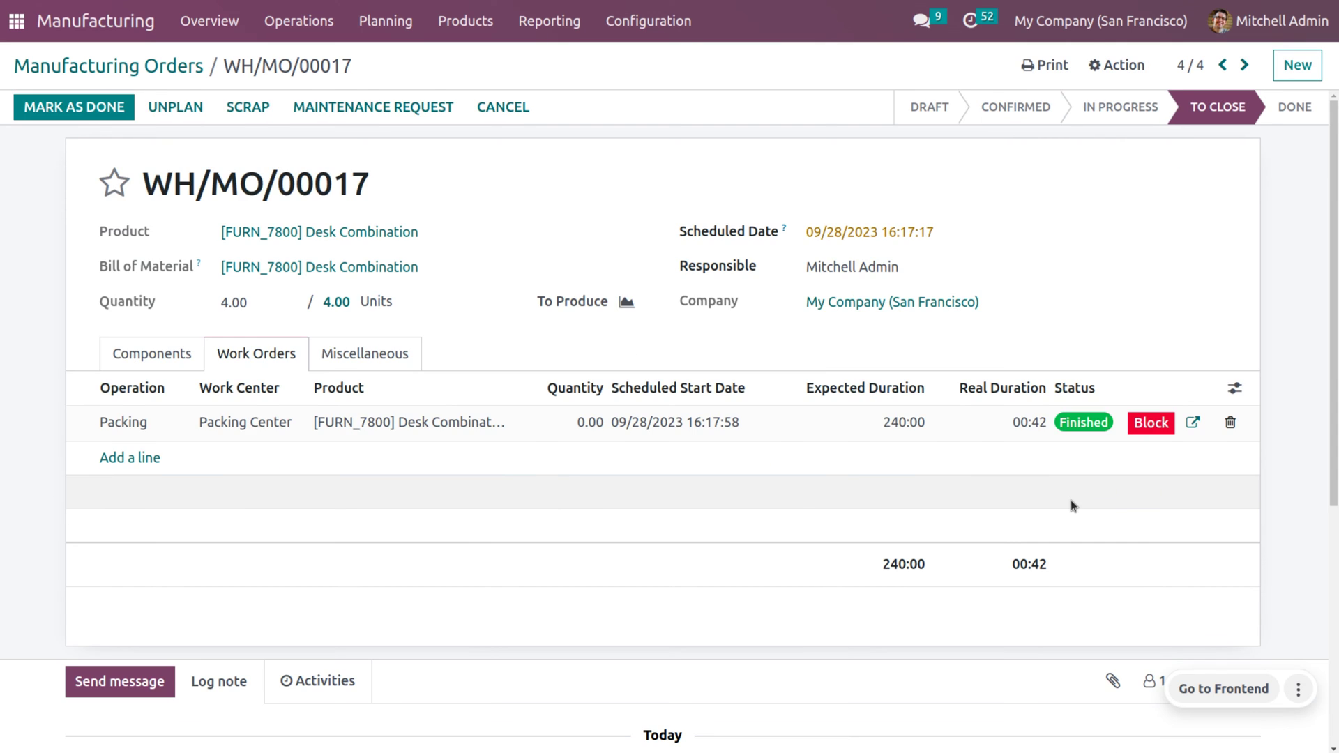
{"action": "left_click", "coordinate": [94, 108]}
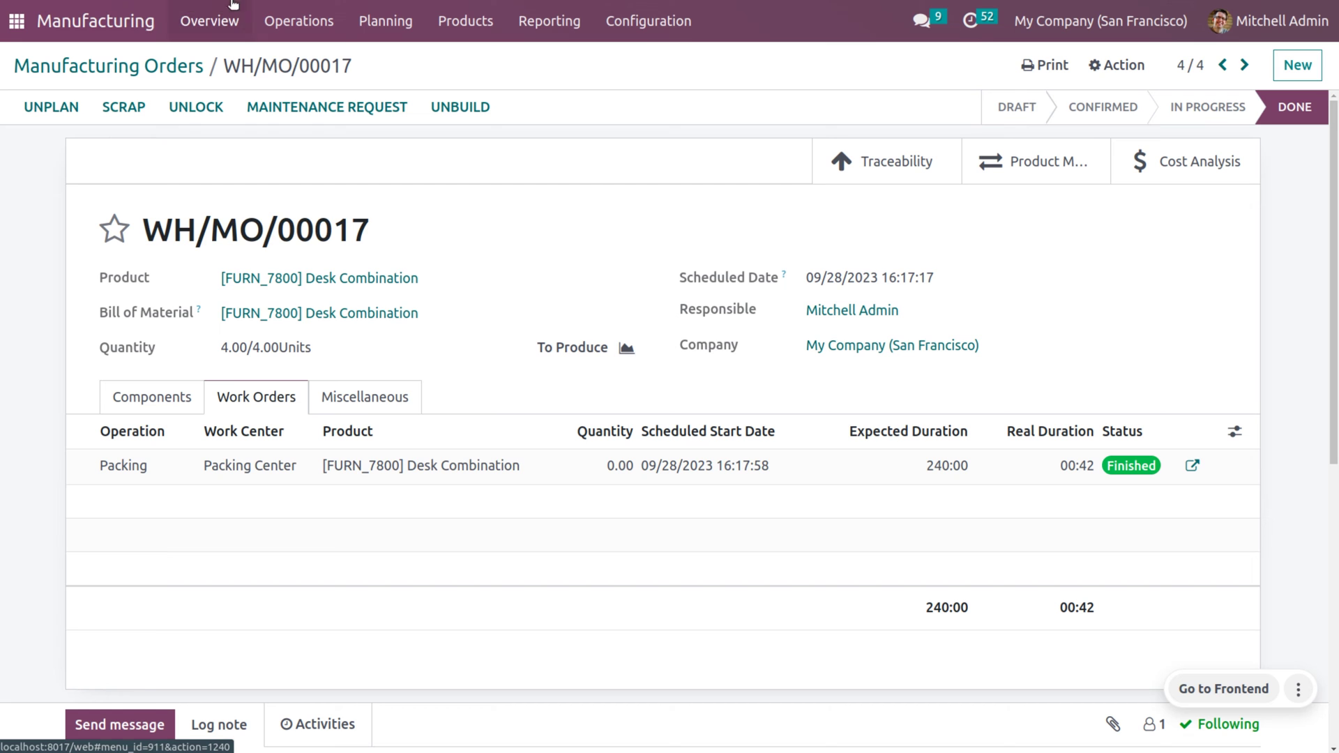
- Set Flexible Consumption to Allowed with warning on the [FURN_7800] Desk Combination bill of materials and save it
{"action": "left_click", "coordinate": [465, 22]}
{"action": "left_click", "coordinate": [500, 114]}
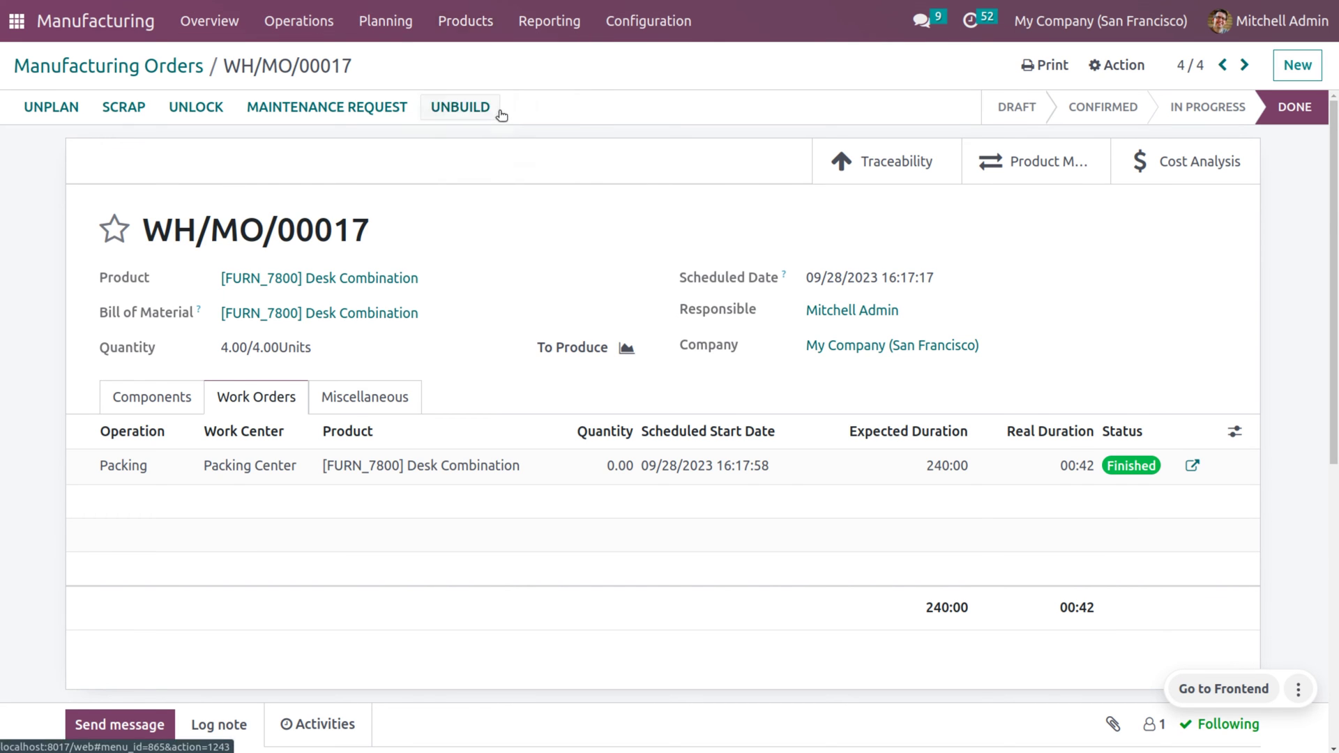
{"action": "left_click", "coordinate": [240, 198]}
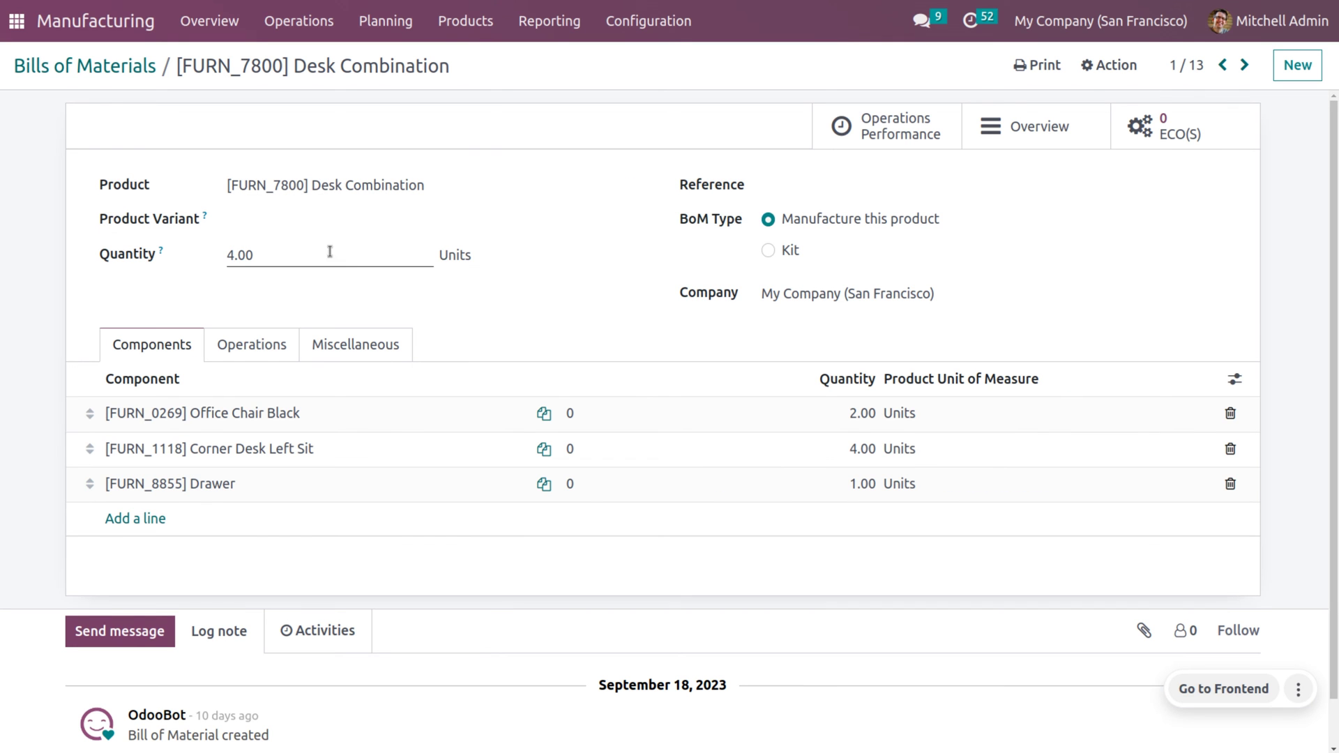
{"action": "left_click", "coordinate": [332, 355]}
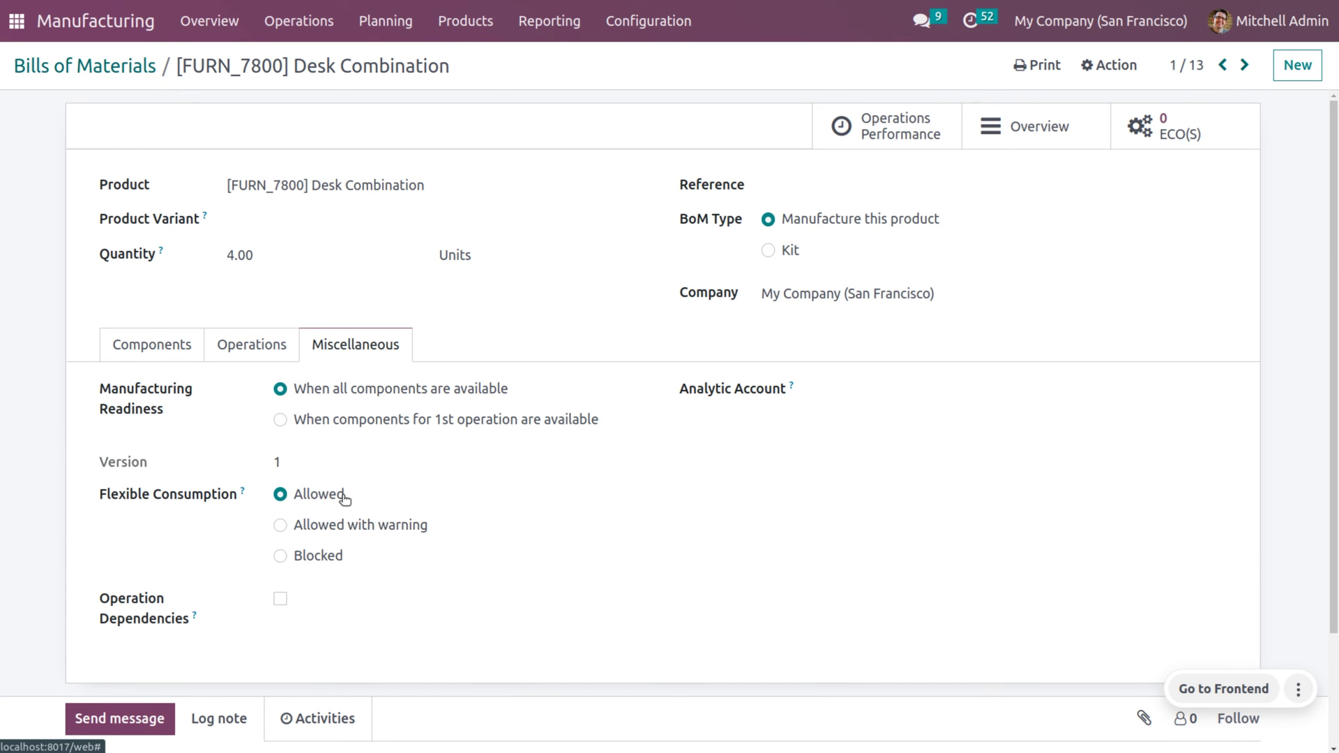
{"action": "left_click", "coordinate": [341, 530]}
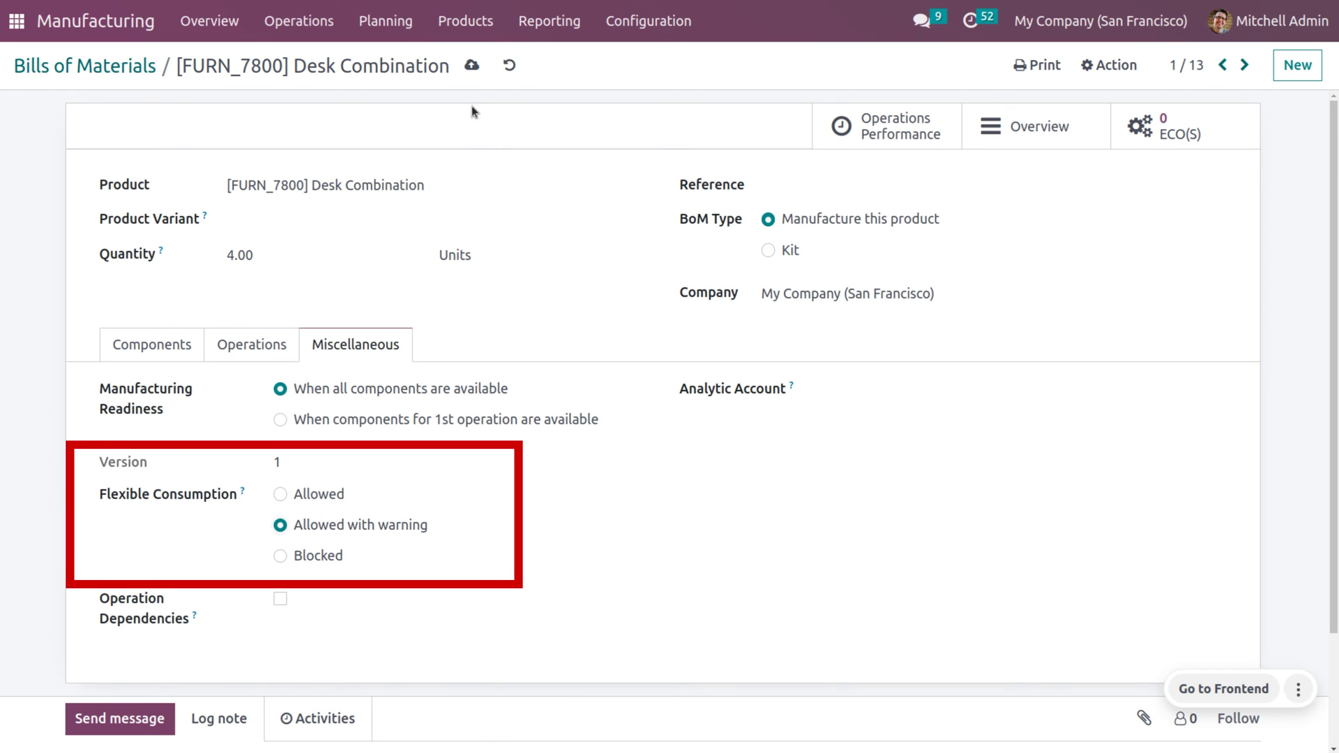
{"action": "left_click", "coordinate": [472, 67]}
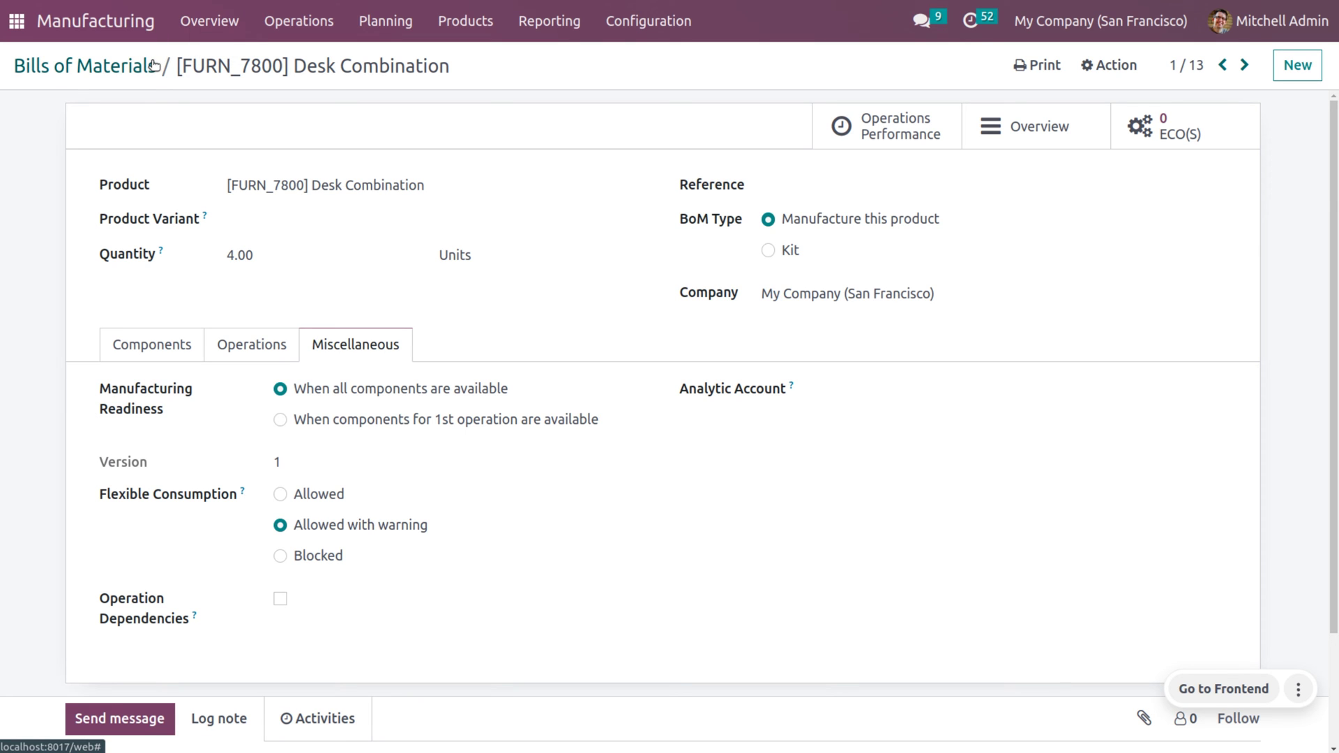
- Open the latest completed Desk Combination manufacturing order from the unfiltered order list, duplicate it and confirm the copy
{"action": "left_click", "coordinate": [256, 28]}
{"action": "left_click", "coordinate": [283, 62]}
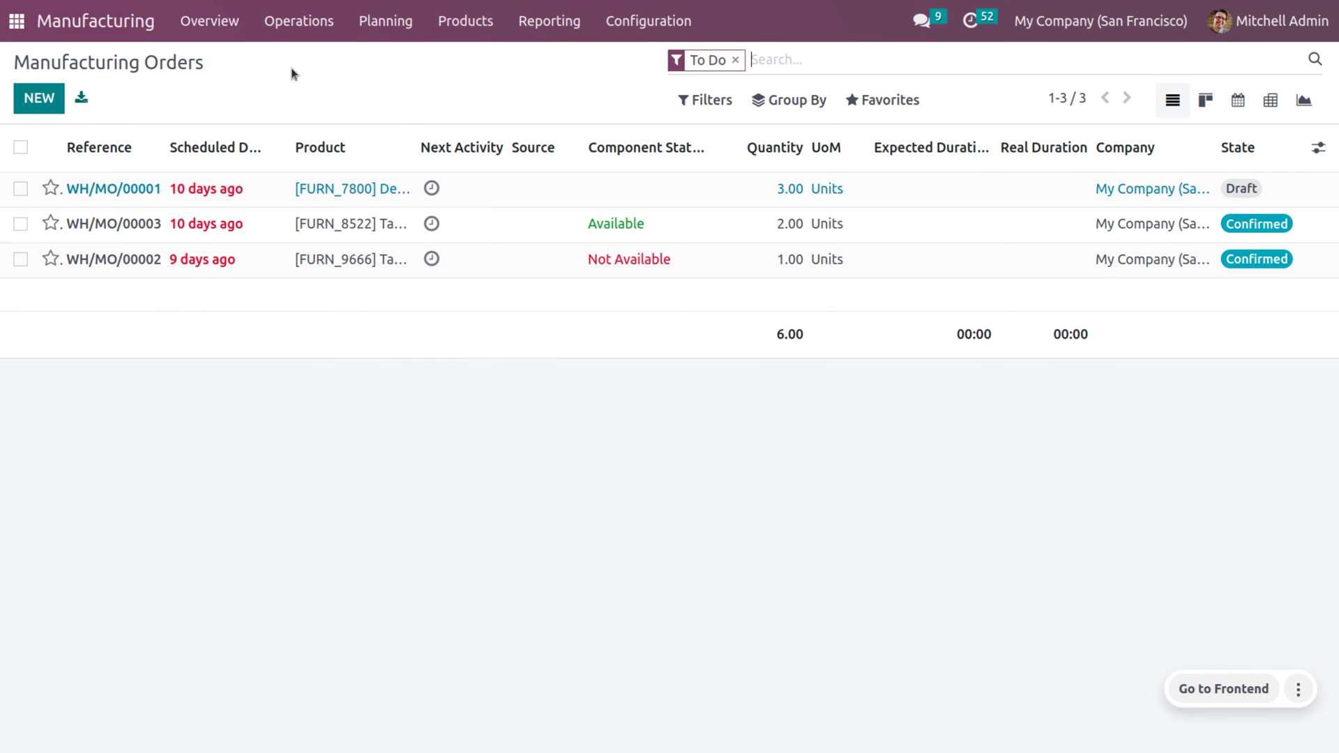
{"action": "left_click", "coordinate": [735, 60]}
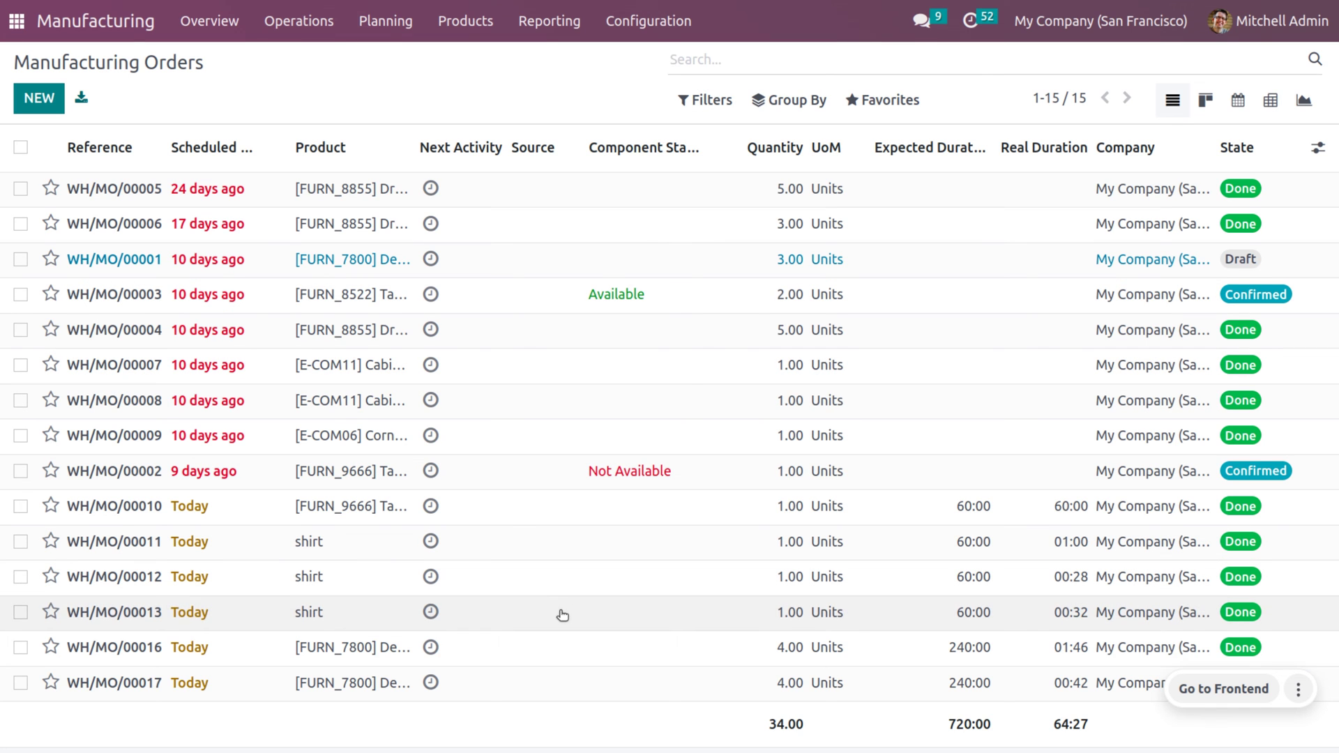
{"action": "left_click", "coordinate": [578, 689]}
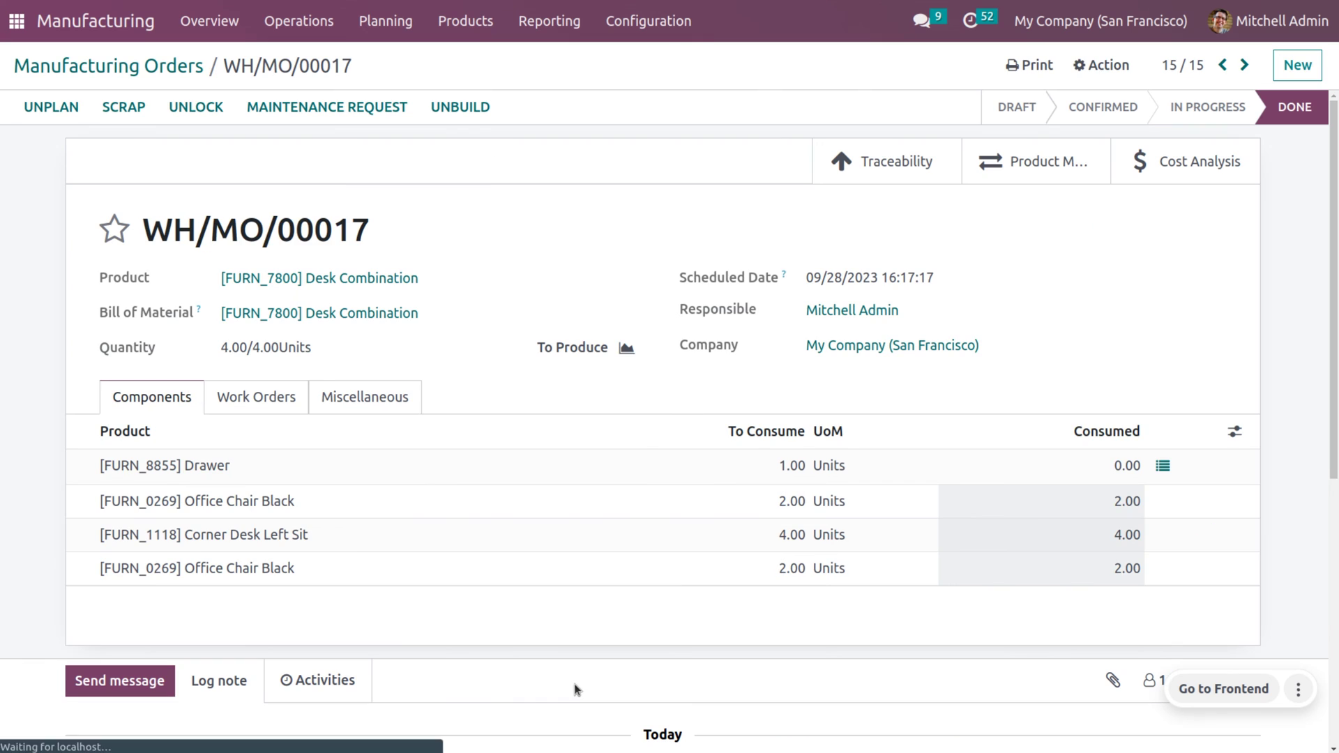
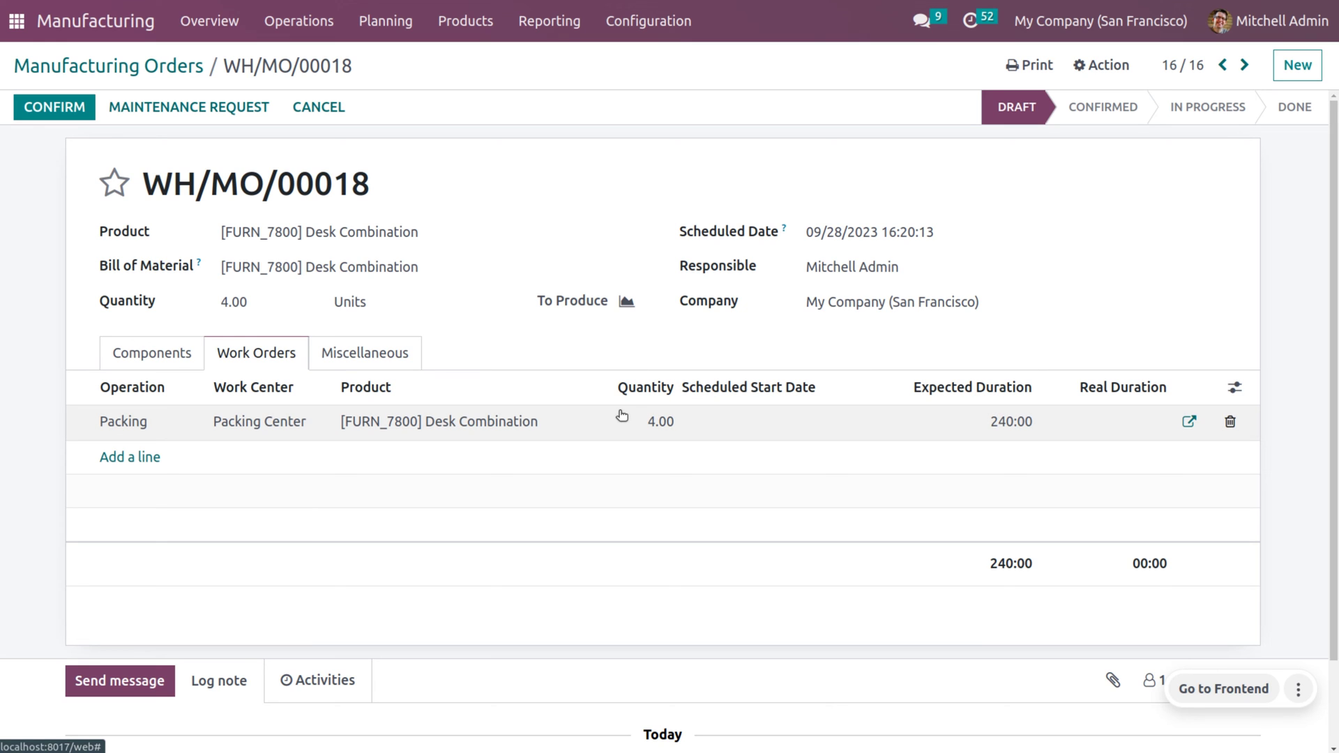
{"action": "left_click", "coordinate": [55, 108]}
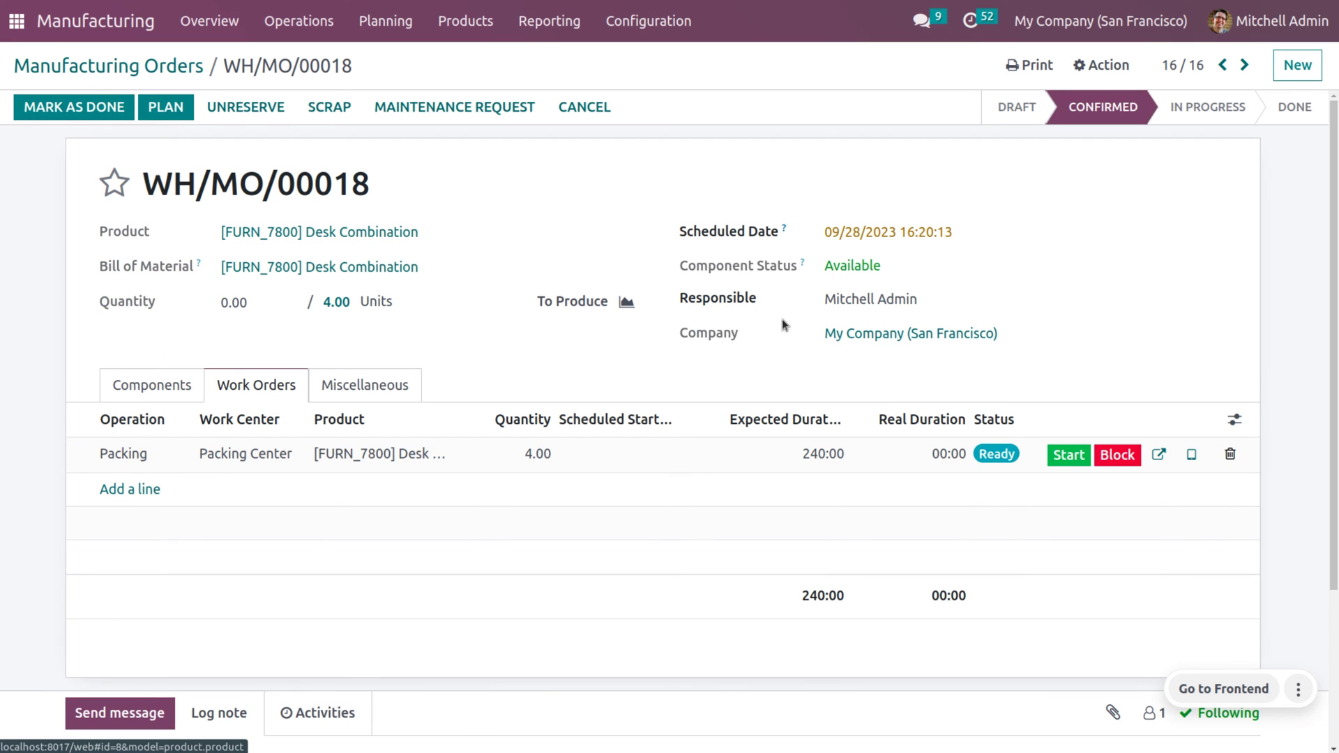
- Open the new order's Packing work order in tablet view and begin adding [E-COM06] Corner Desk Right Sit as a component
{"action": "left_click", "coordinate": [1191, 456]}
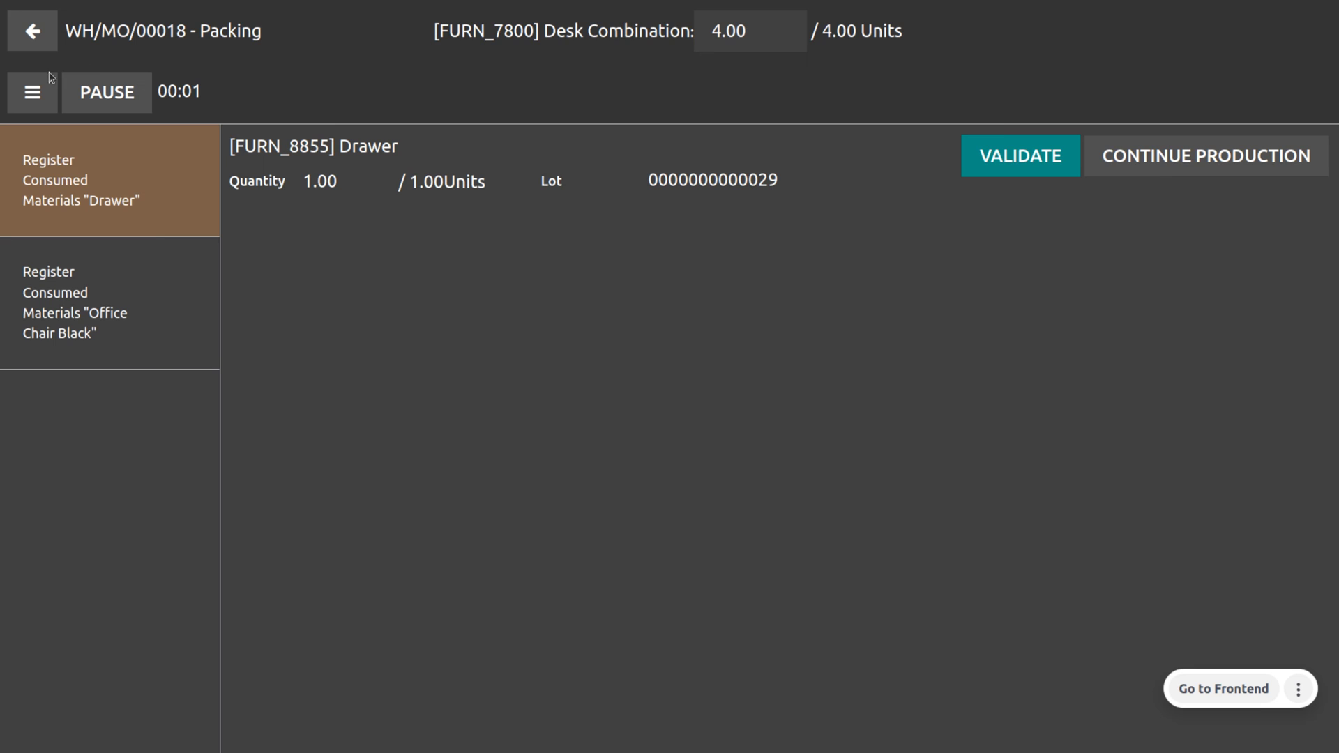
{"action": "left_click", "coordinate": [40, 86]}
{"action": "left_click", "coordinate": [507, 294]}
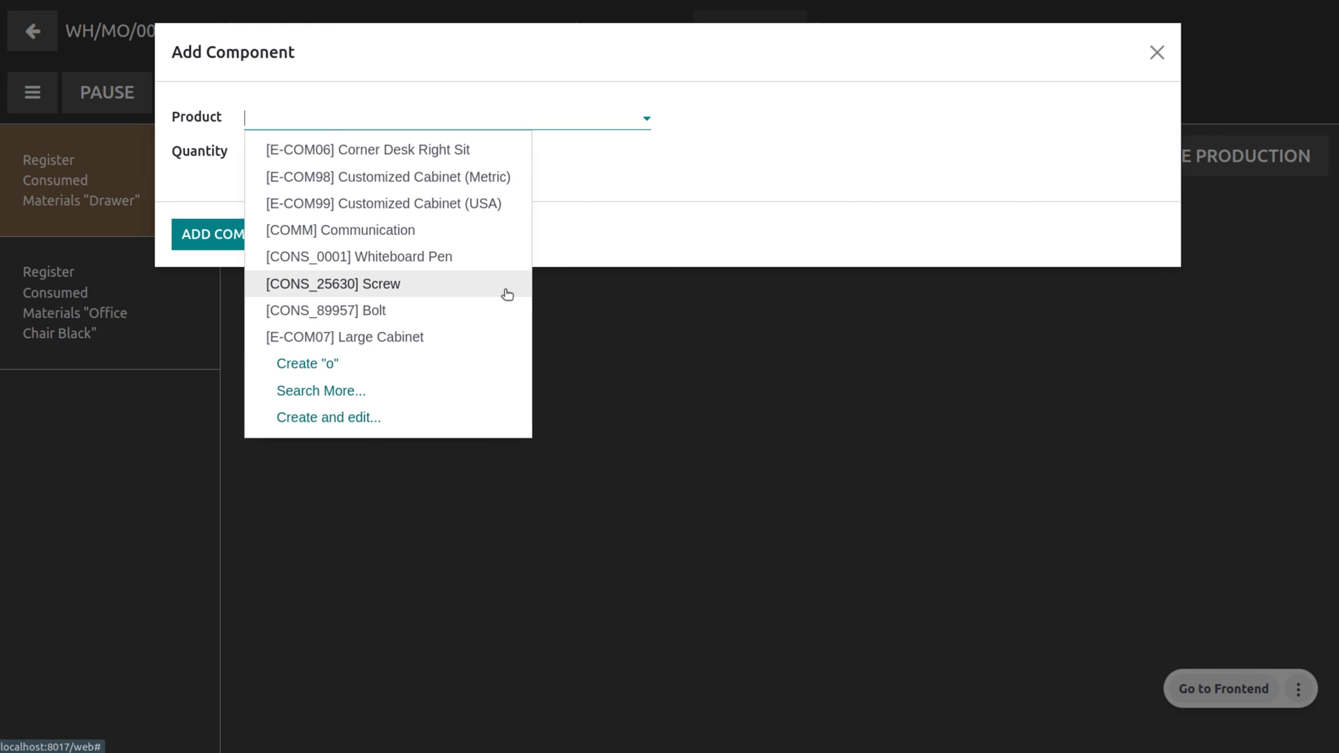
{"action": "type", "text": "cor"}
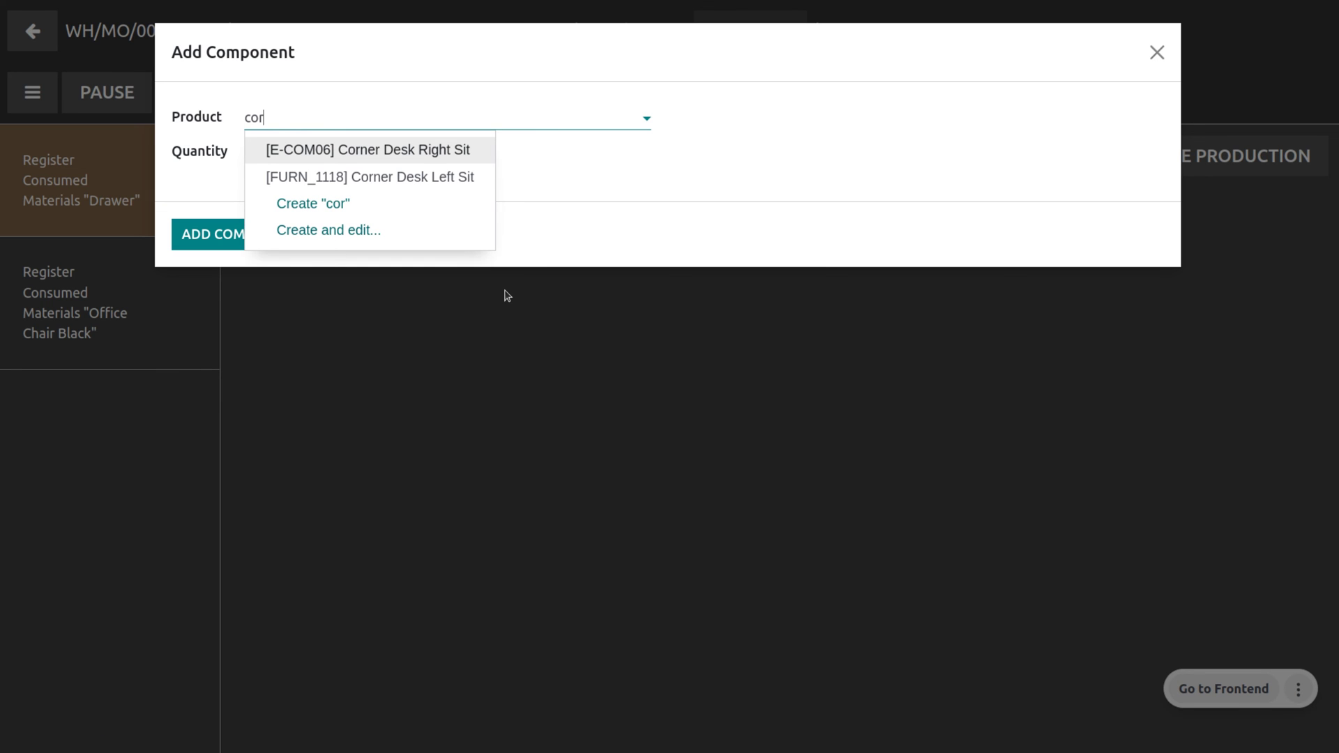
{"action": "key", "text": "Return"}
- Set the Corner Desk Right Sit component's quantity to 2 and add it to the work order
{"action": "left_click", "coordinate": [346, 152]}
{"action": "key", "text": "BackSpace"}
{"action": "key", "text": "BackSpace"}
{"action": "key", "text": "BackSpace"}
{"action": "key", "text": "BackSpace"}
{"action": "type", "text": "2"}
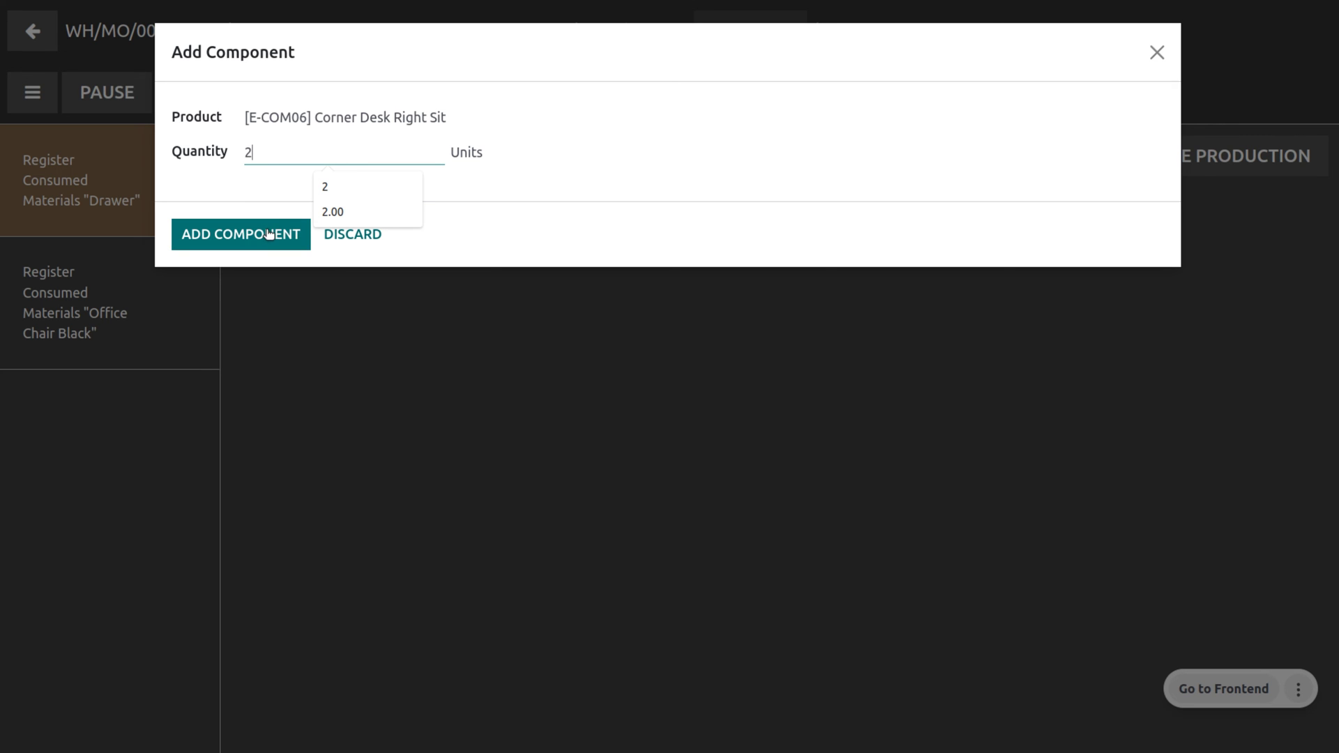
{"action": "left_click", "coordinate": [357, 183]}
{"action": "left_click", "coordinate": [268, 234]}
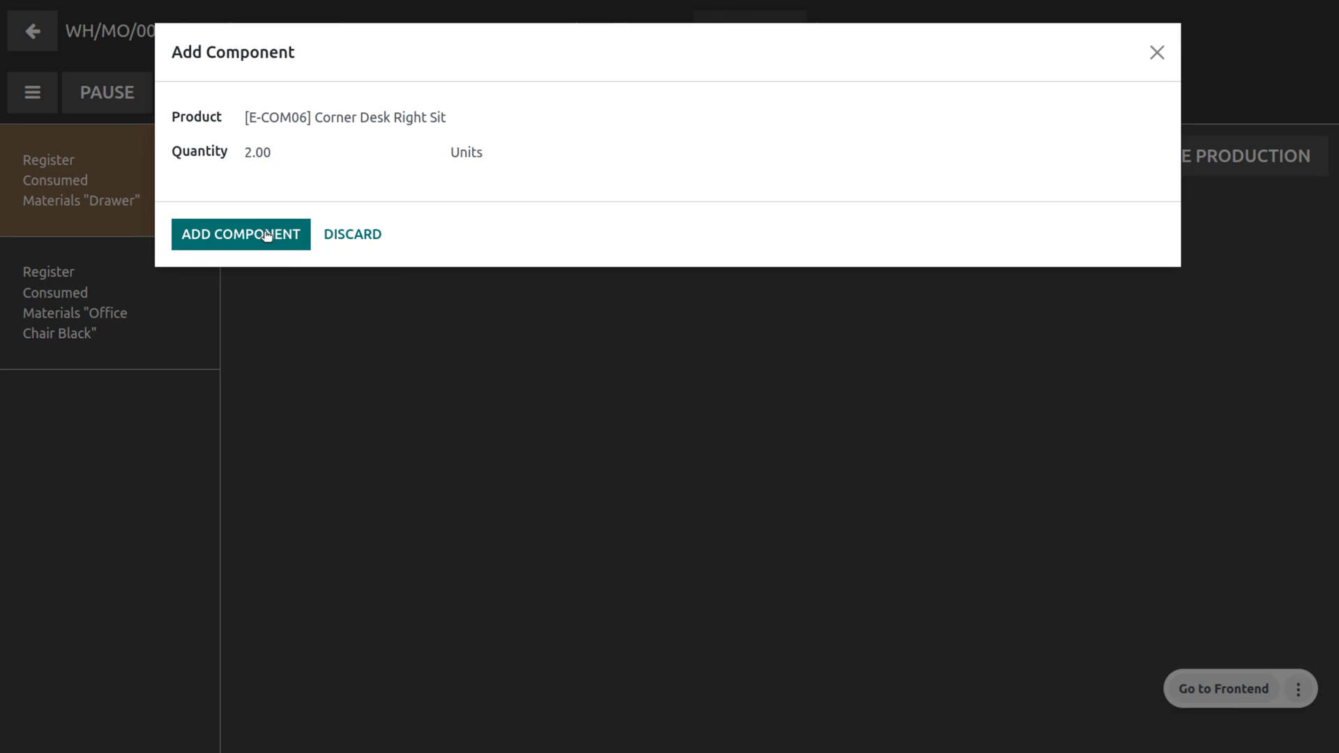
{"action": "left_click", "coordinate": [268, 234]}
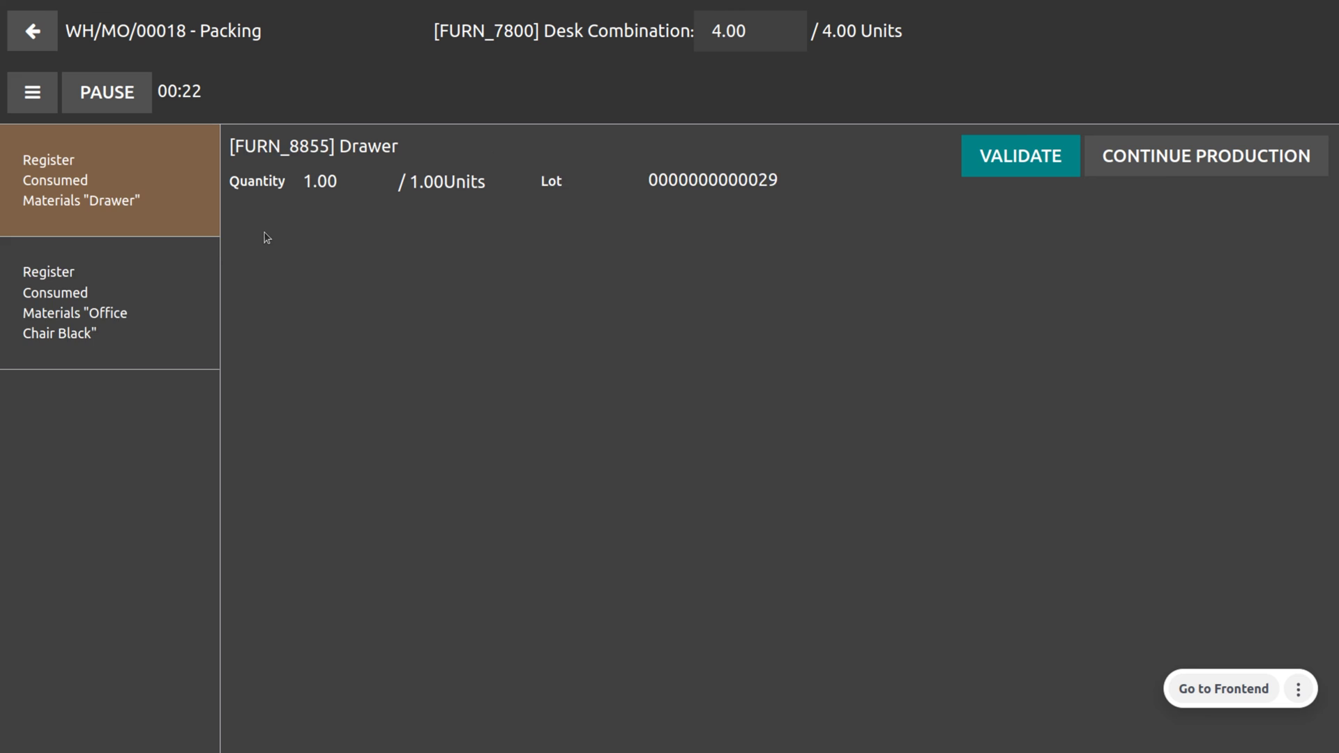
- Validate the Corner Desk Right Sit consumption, leave the tablet view and reopen today's in-progress Desk Combination manufacturing order
{"action": "left_click", "coordinate": [1032, 164]}
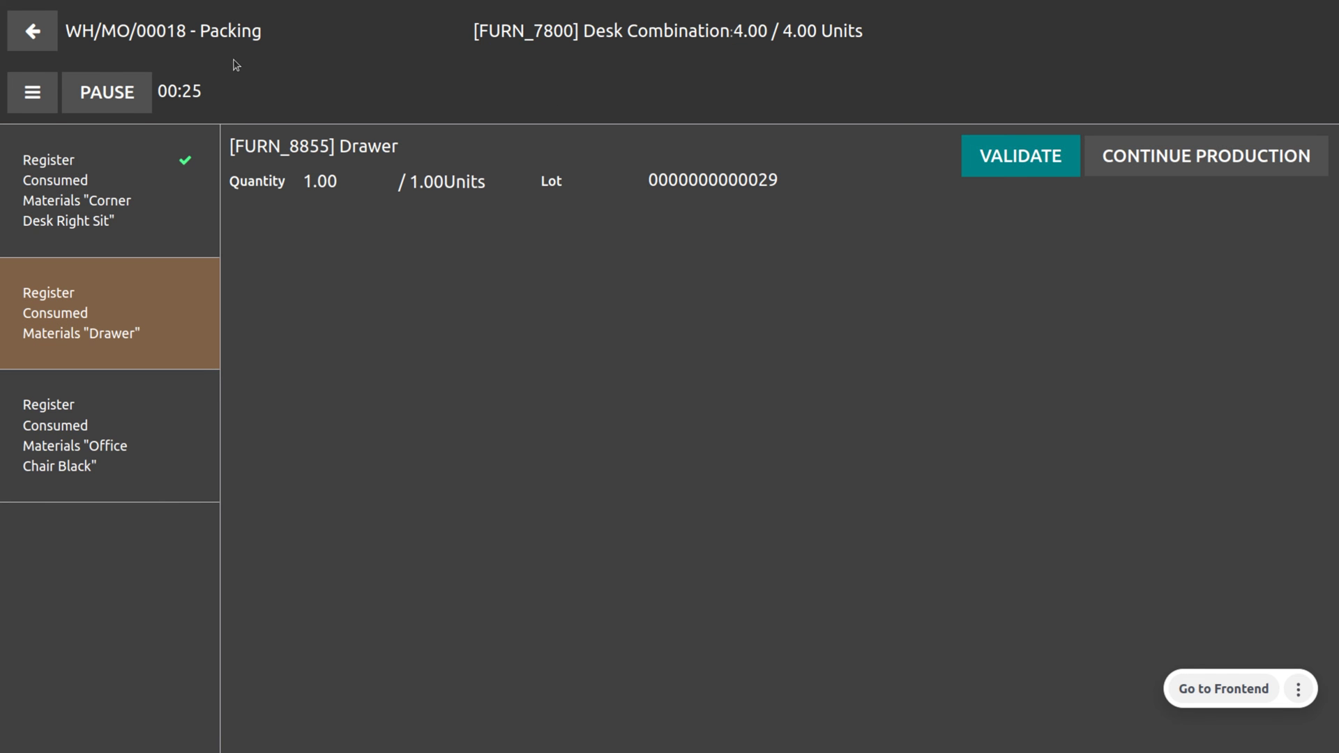
{"action": "left_click", "coordinate": [33, 31]}
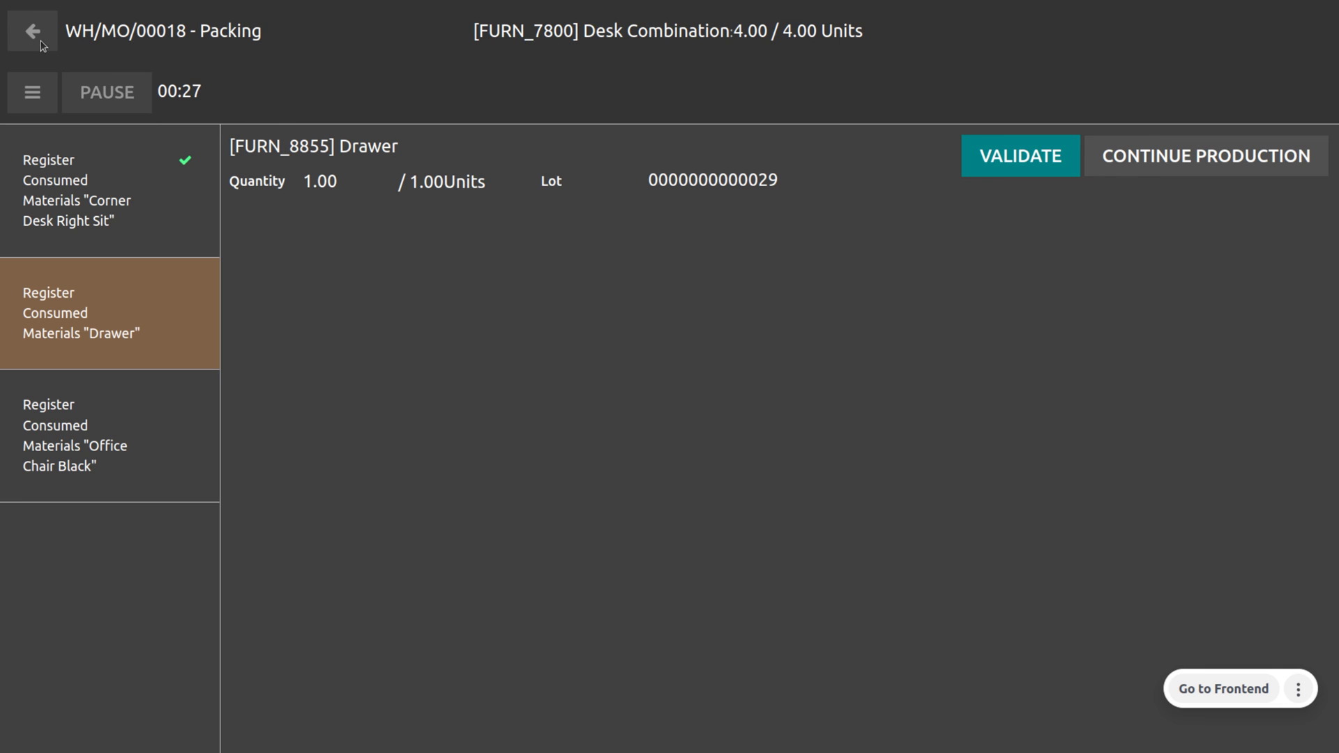
{"action": "left_click", "coordinate": [30, 57]}
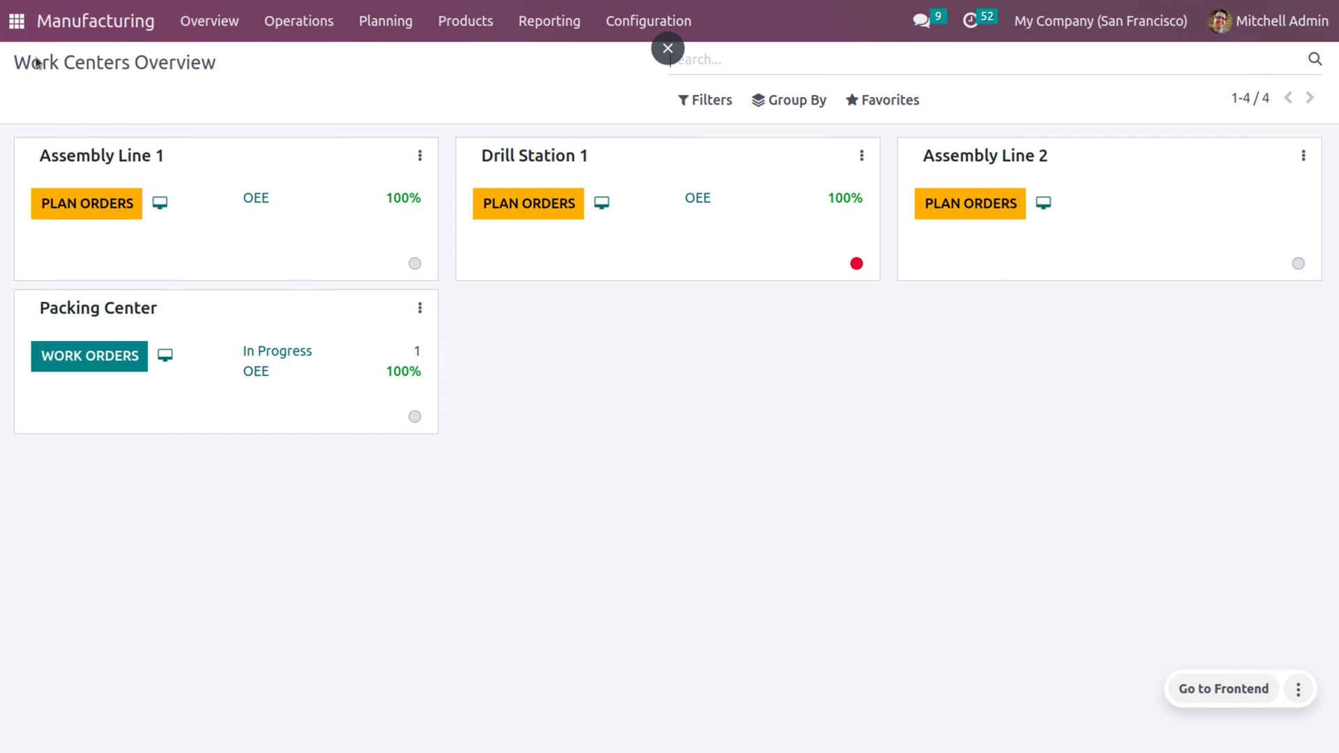
{"action": "left_click", "coordinate": [293, 24]}
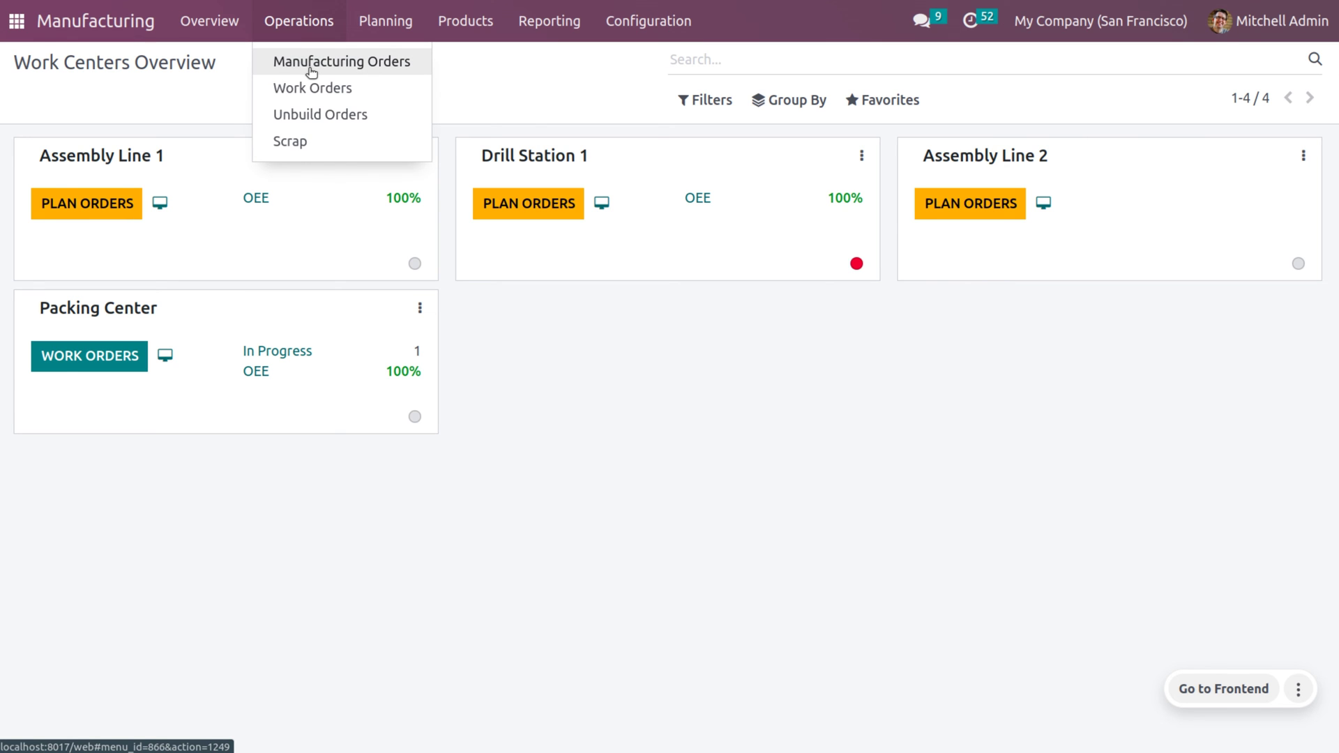
{"action": "left_click", "coordinate": [311, 67]}
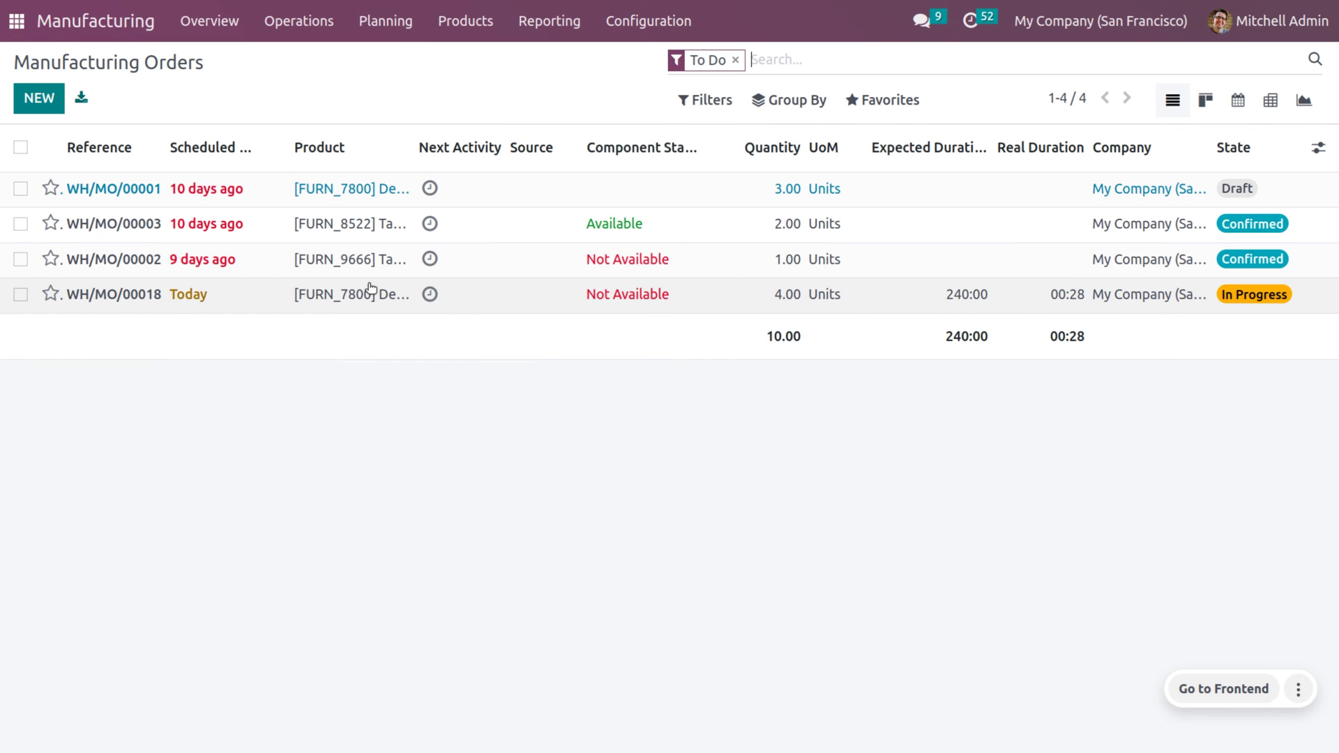
{"action": "left_click", "coordinate": [371, 292]}
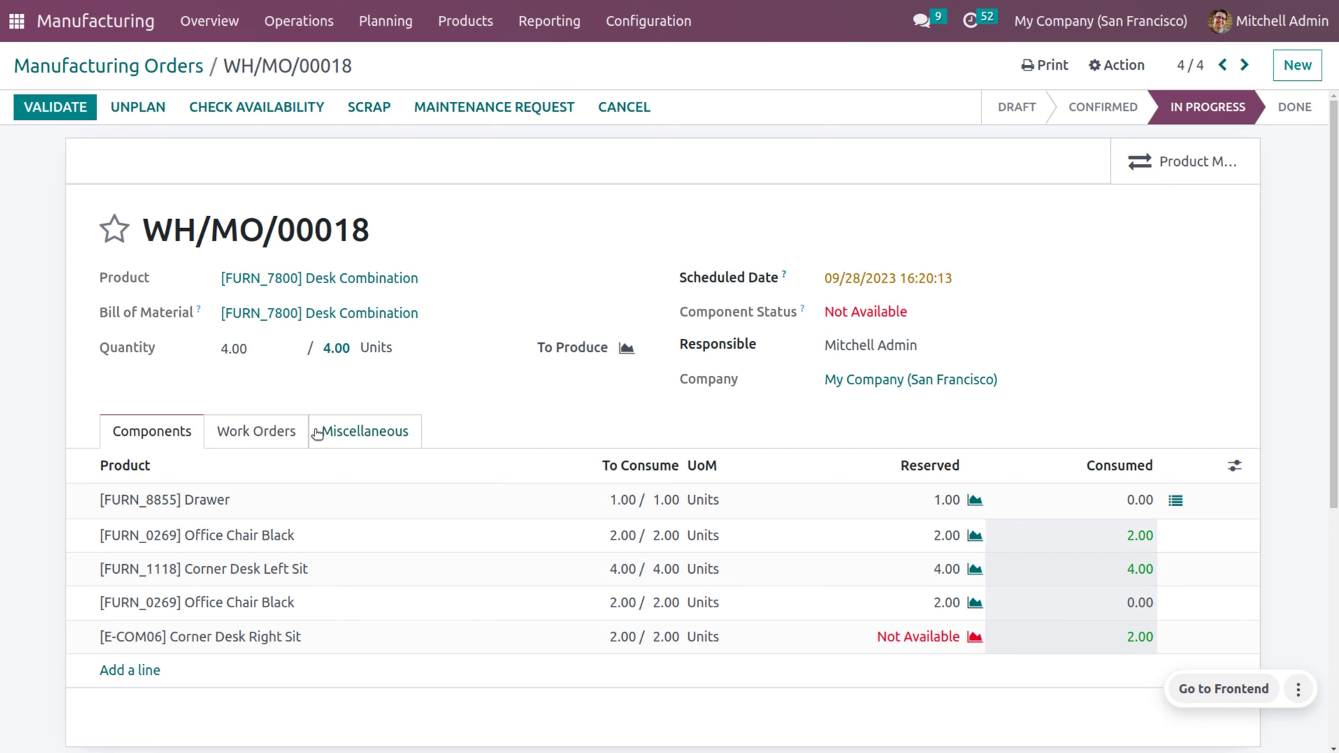
- Start and finish the Packing work order of this Desk Combination manufacturing order
{"action": "left_click", "coordinate": [289, 433]}
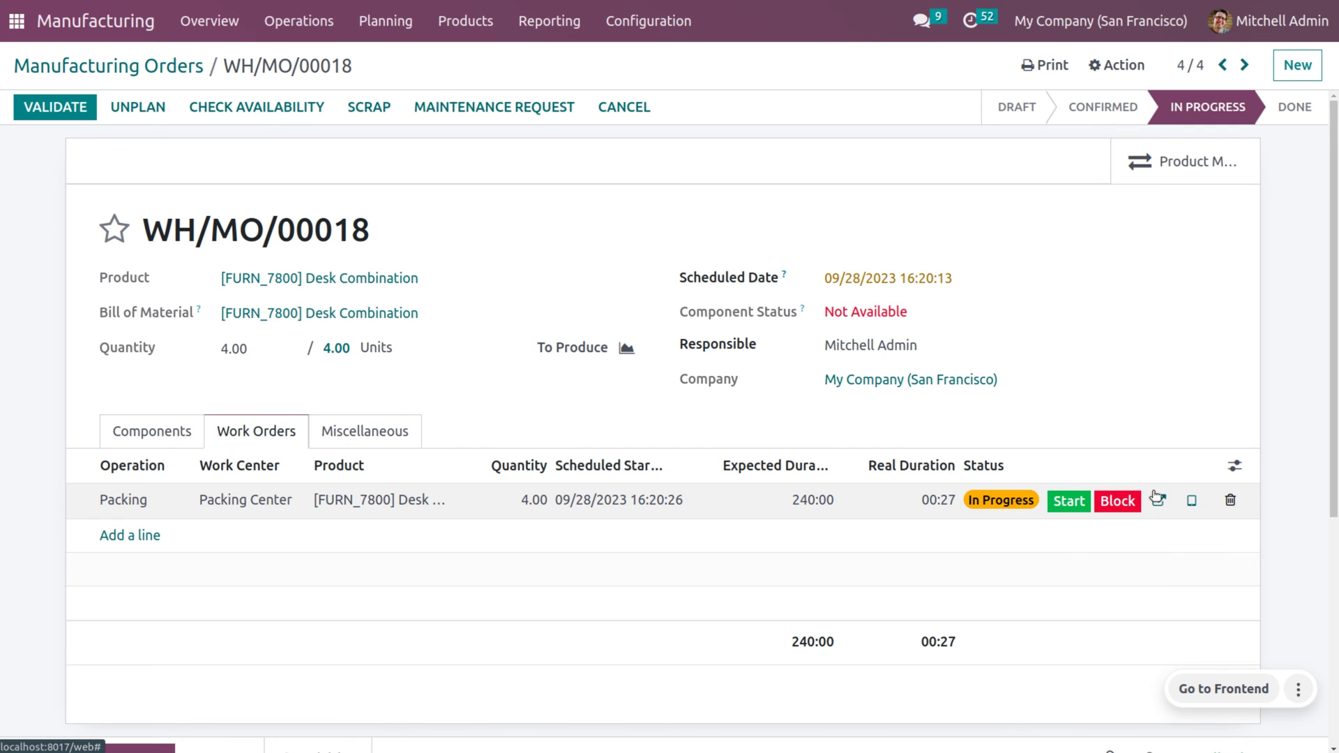
{"action": "left_click", "coordinate": [1068, 501]}
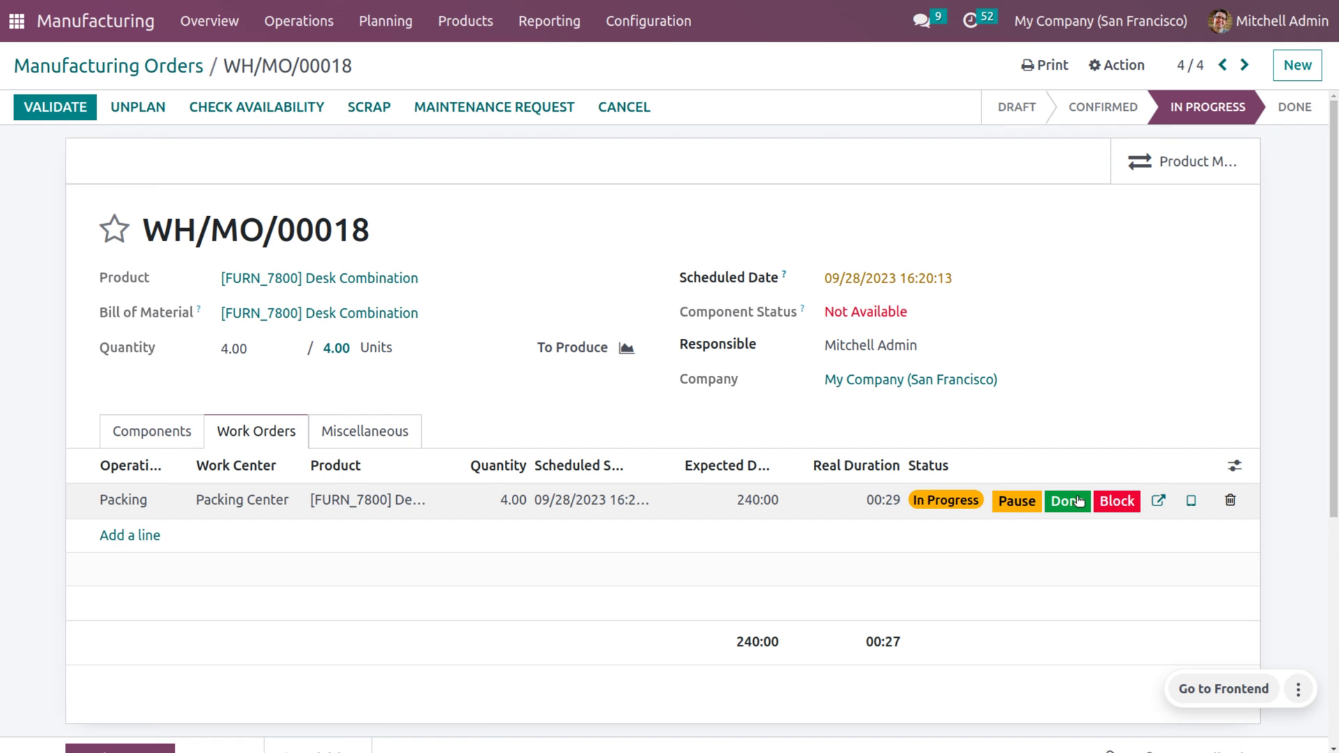
{"action": "left_click", "coordinate": [1067, 501]}
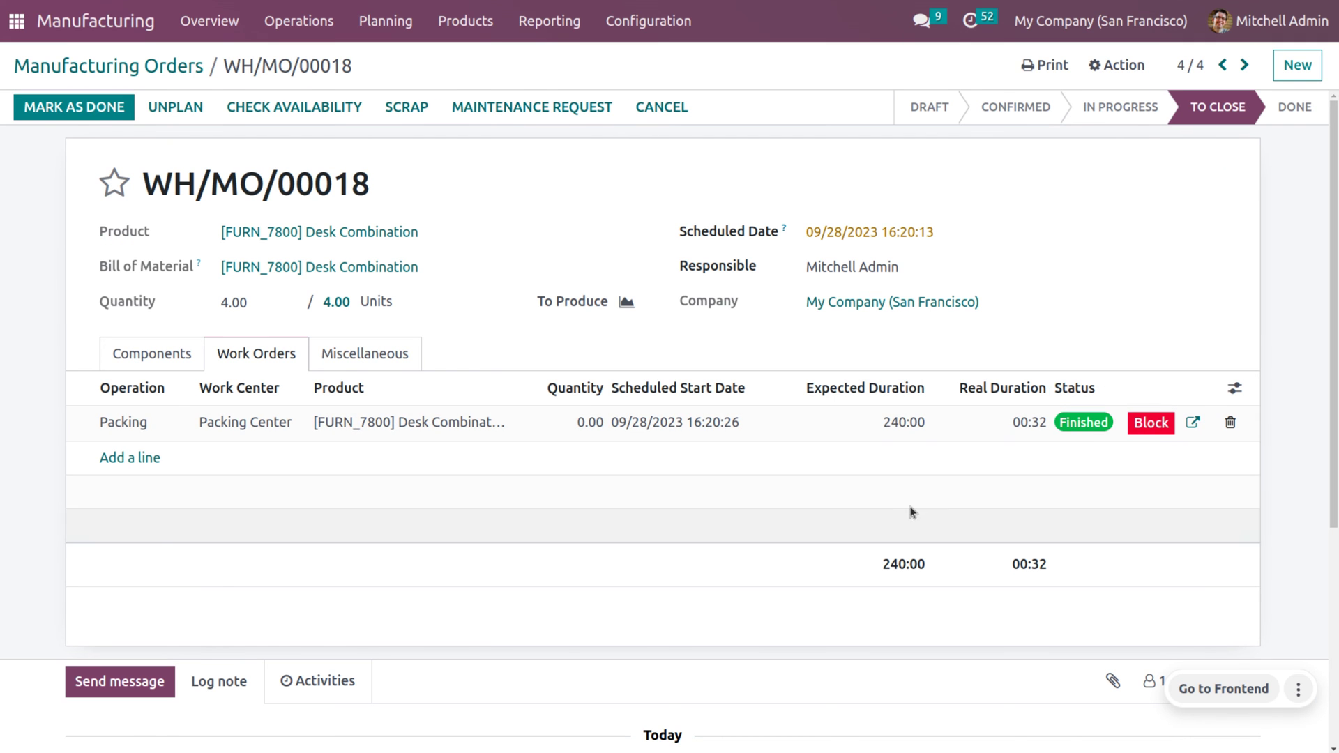
- Check the order's components, mark the manufacturing order as done and confirm the differing consumed quantities
{"action": "left_click", "coordinate": [172, 347]}
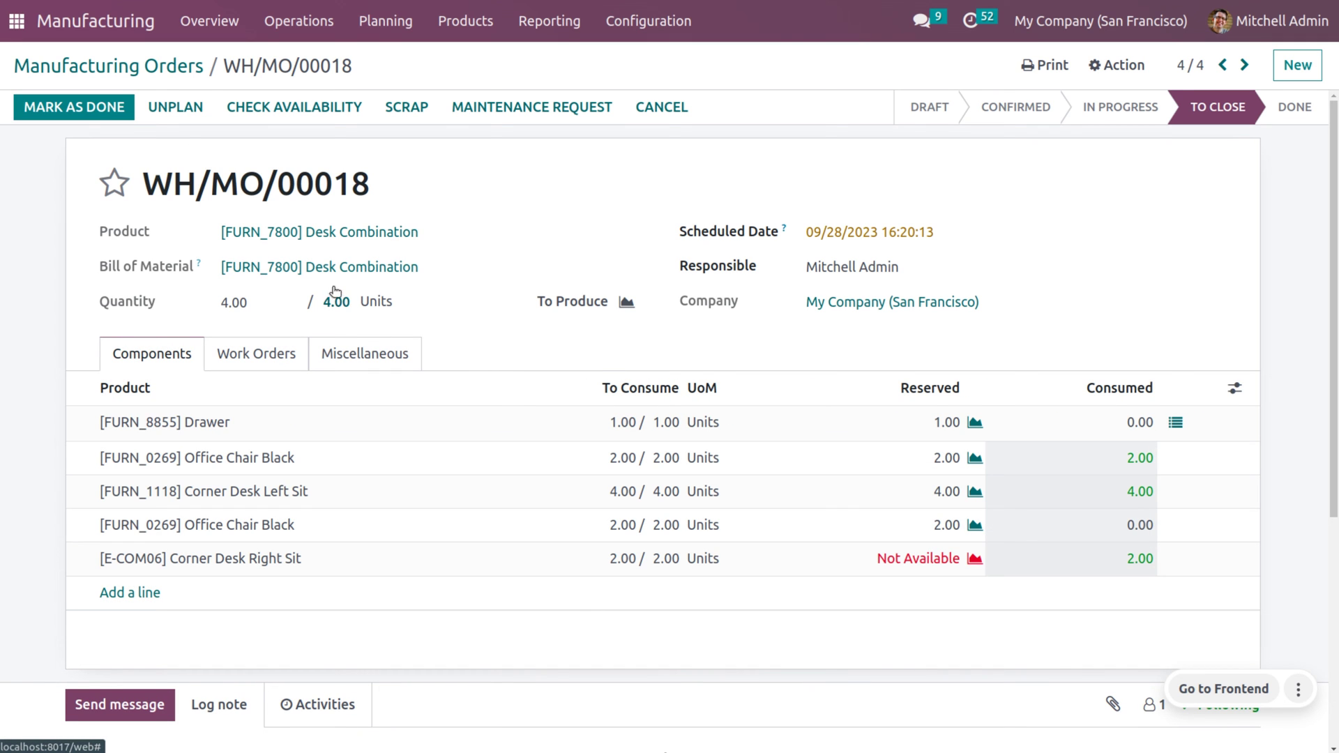
{"action": "left_click", "coordinate": [75, 109]}
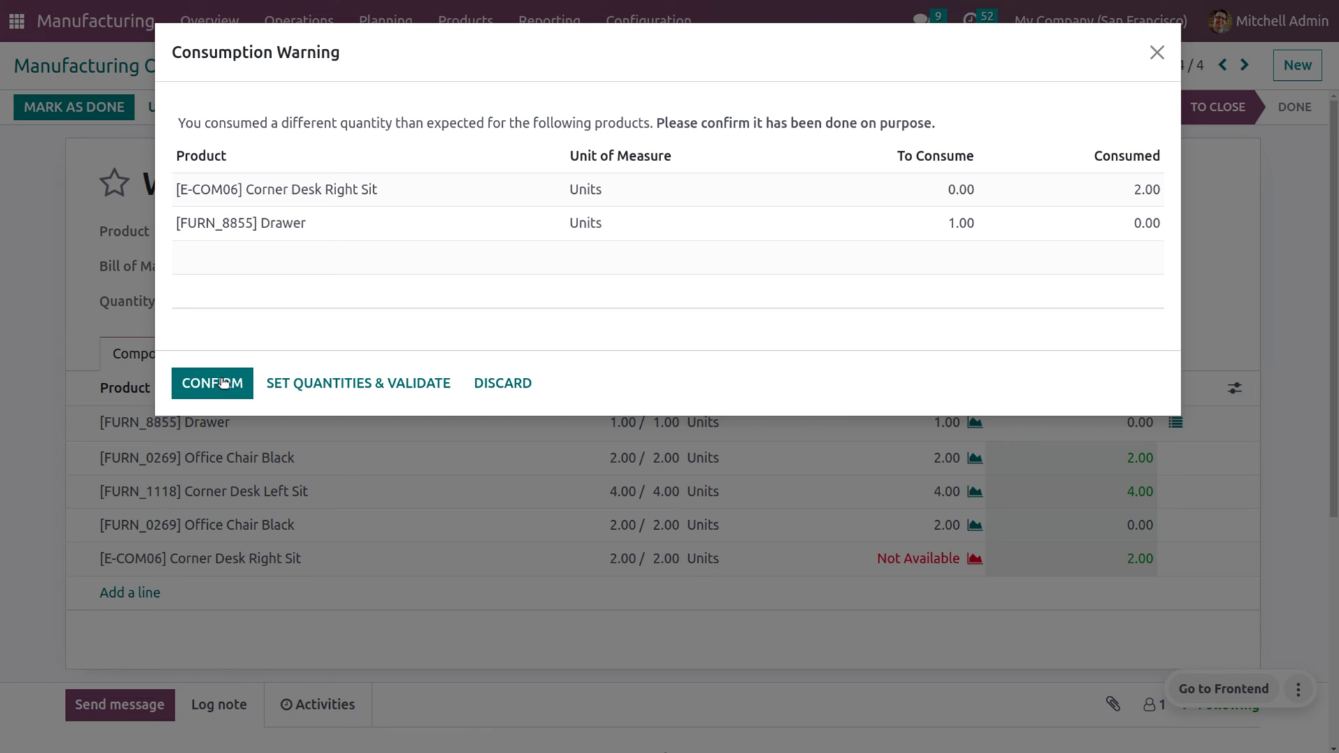
{"action": "left_click", "coordinate": [955, 195]}
{"action": "left_click", "coordinate": [240, 381]}
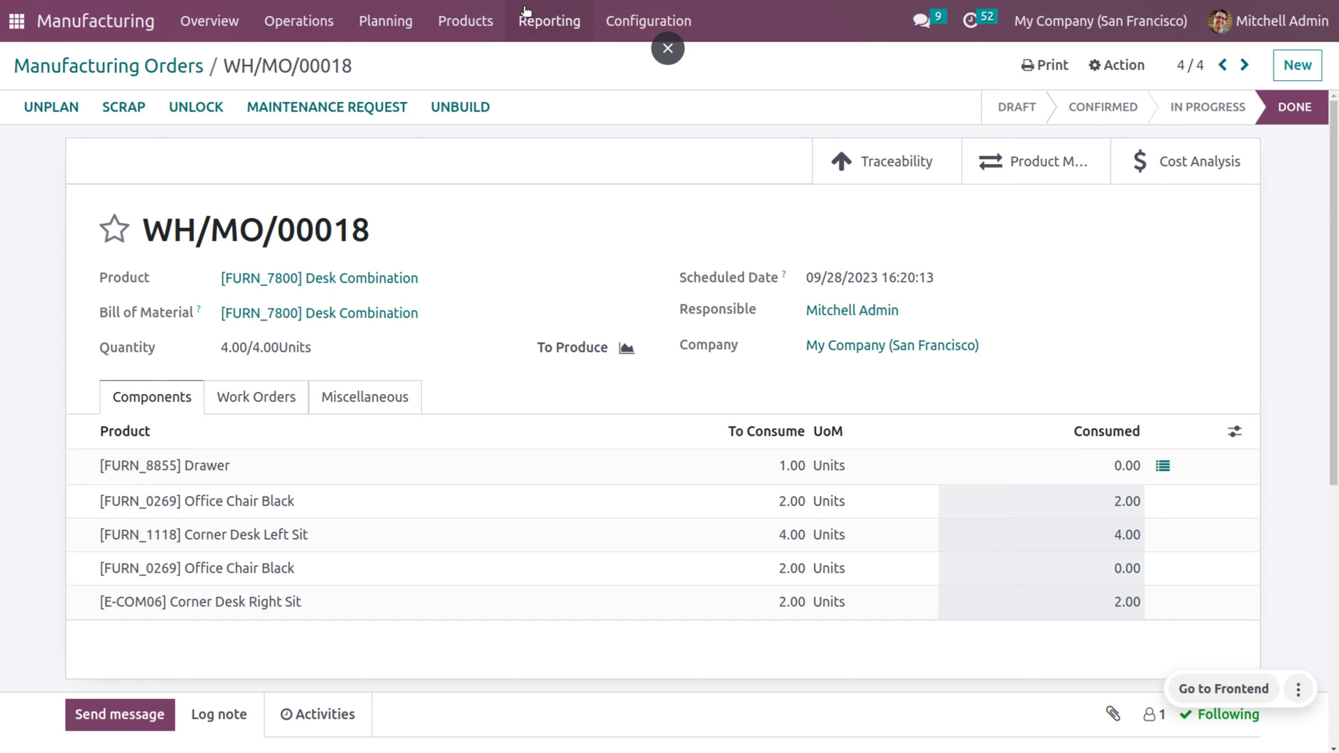
- Duplicate the completed Desk Combination manufacturing order
{"action": "left_click", "coordinate": [1117, 66]}
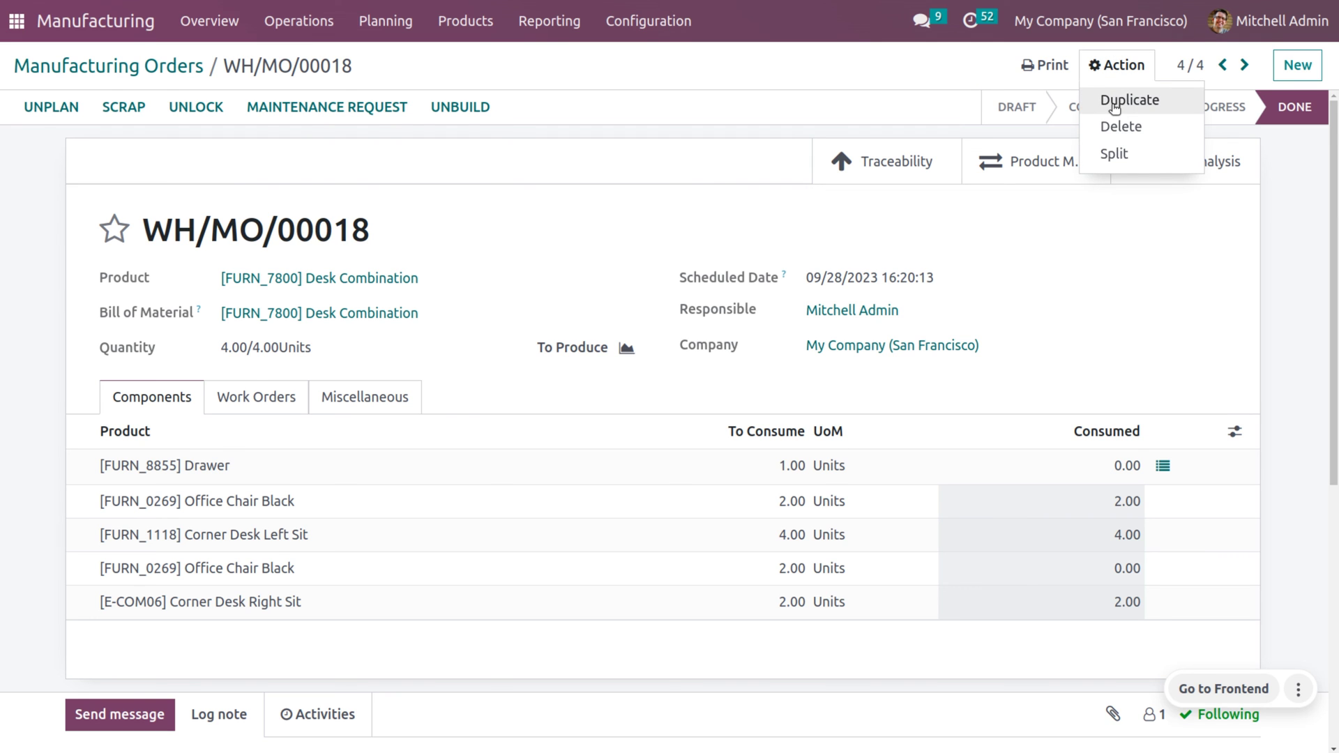
{"action": "left_click", "coordinate": [1115, 102]}
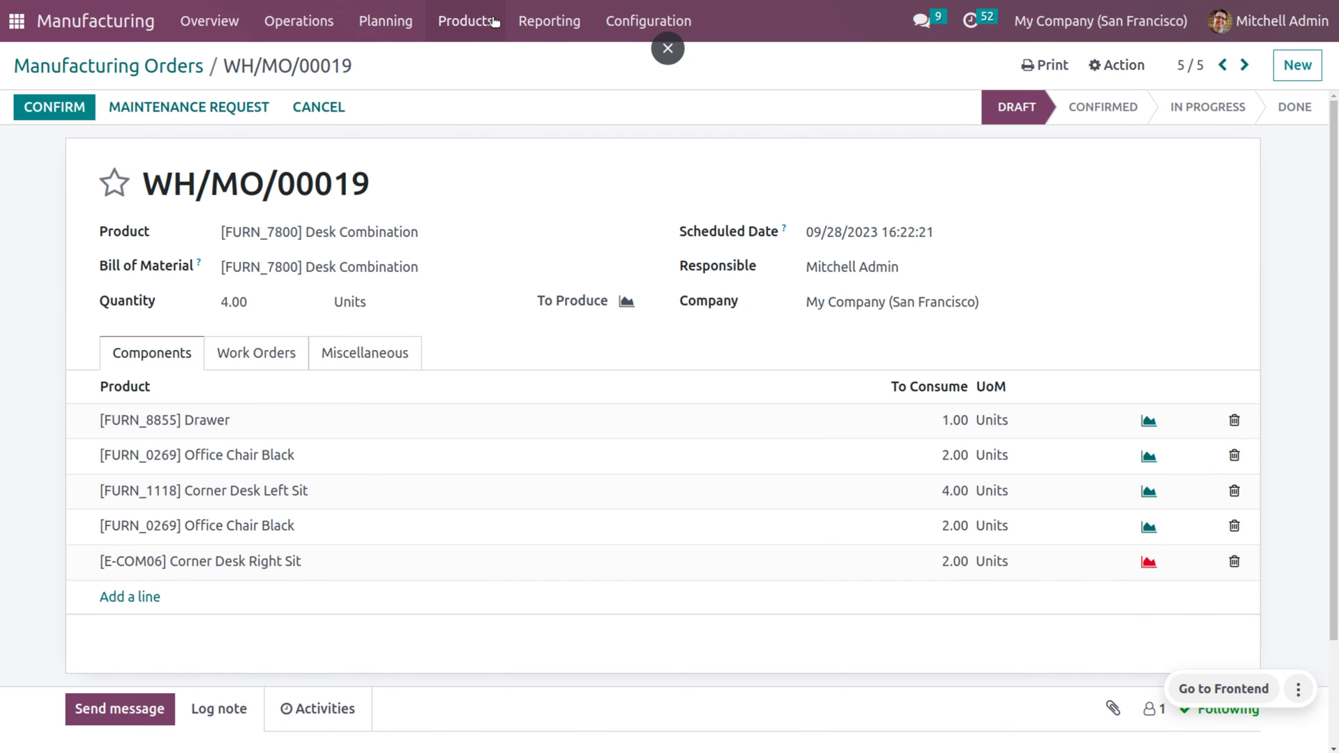
- Set Flexible Consumption to Blocked on the [FURN_7800] Desk Combination bill of materials and save it
{"action": "left_click", "coordinate": [488, 21]}
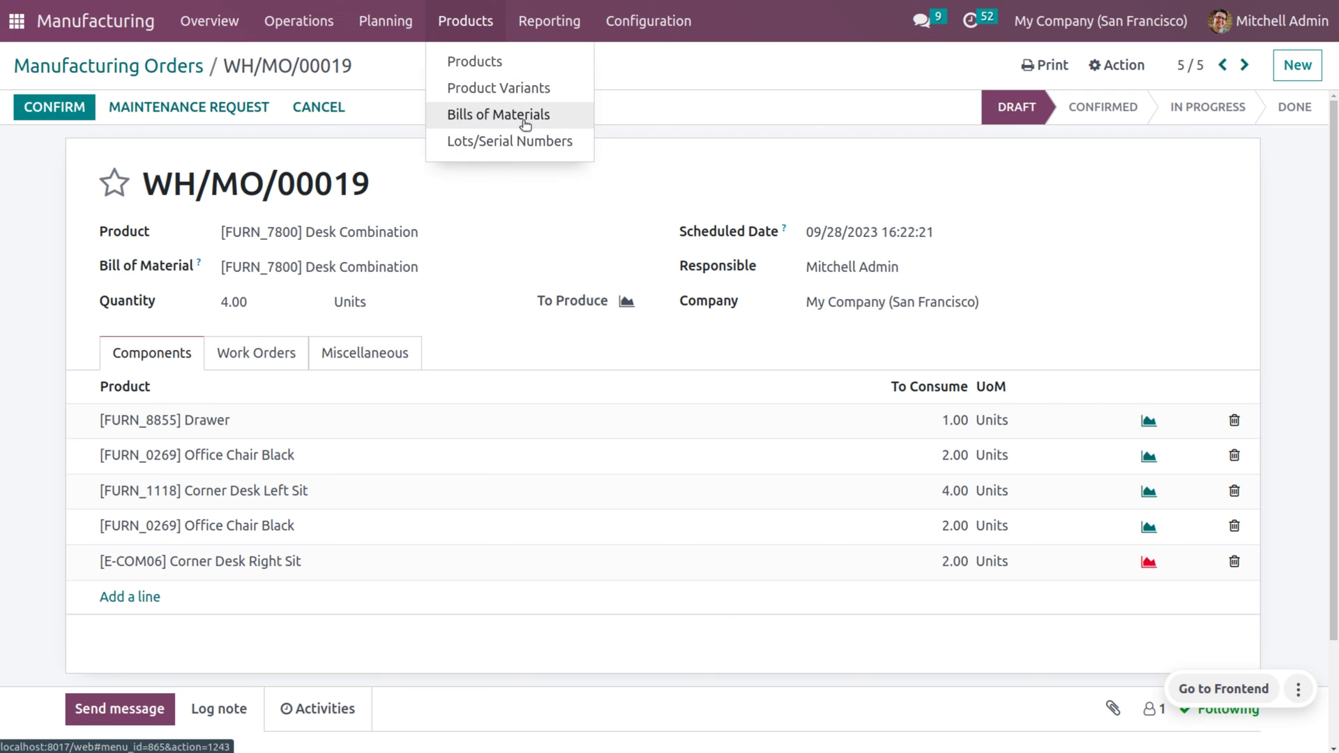
{"action": "left_click", "coordinate": [517, 116]}
{"action": "left_click", "coordinate": [331, 189]}
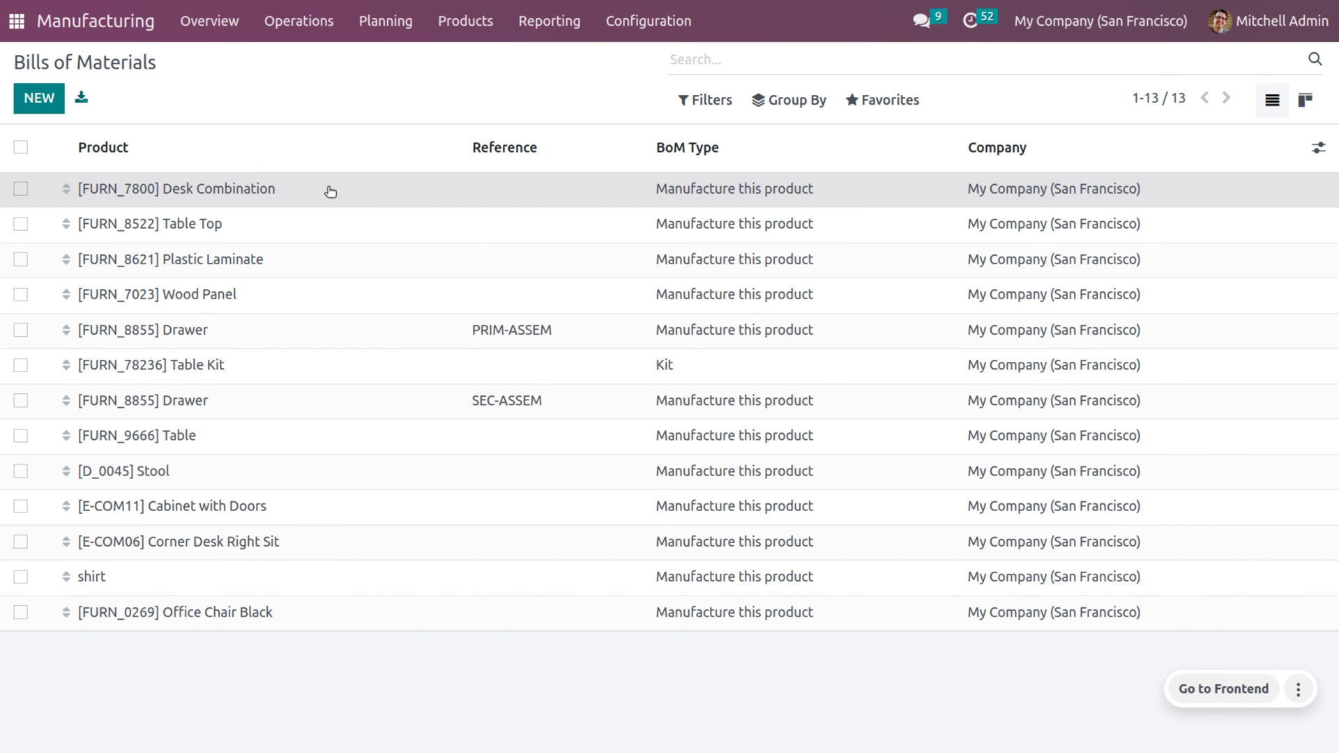
{"action": "left_click", "coordinate": [335, 350]}
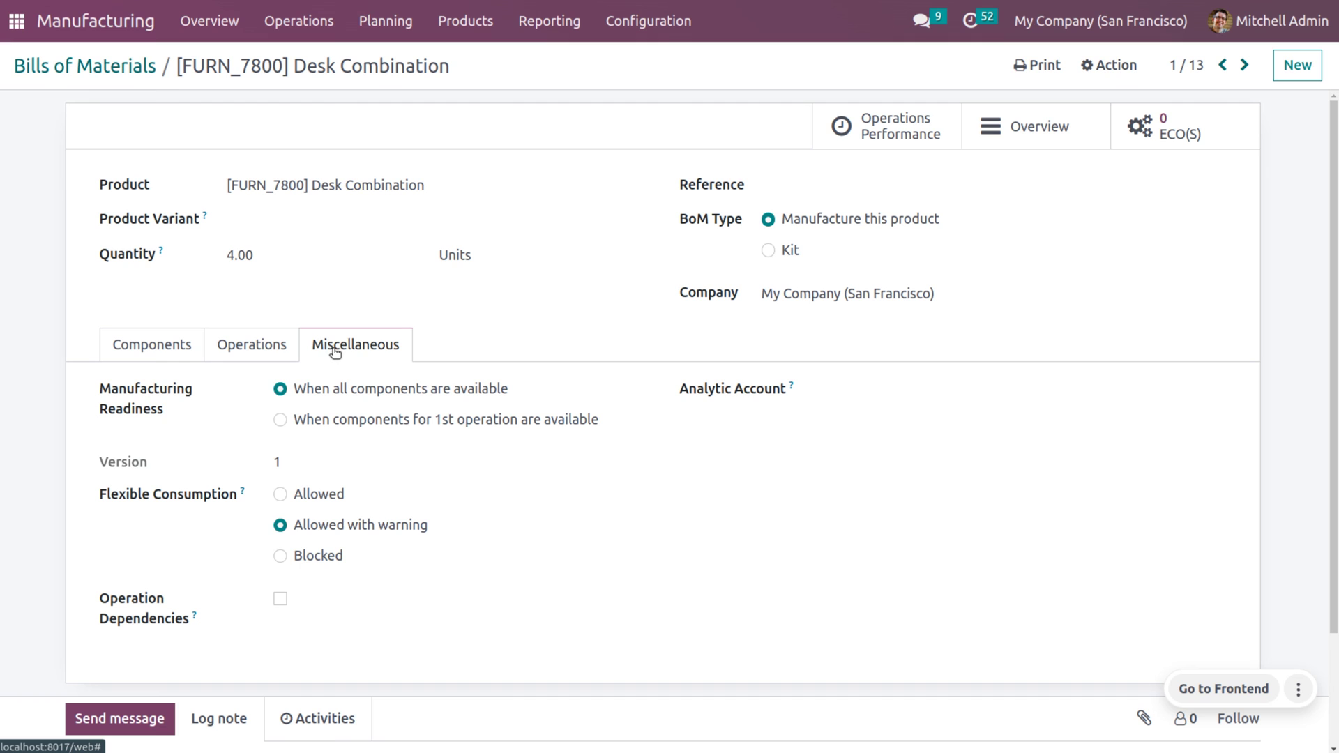
{"action": "left_click", "coordinate": [280, 556]}
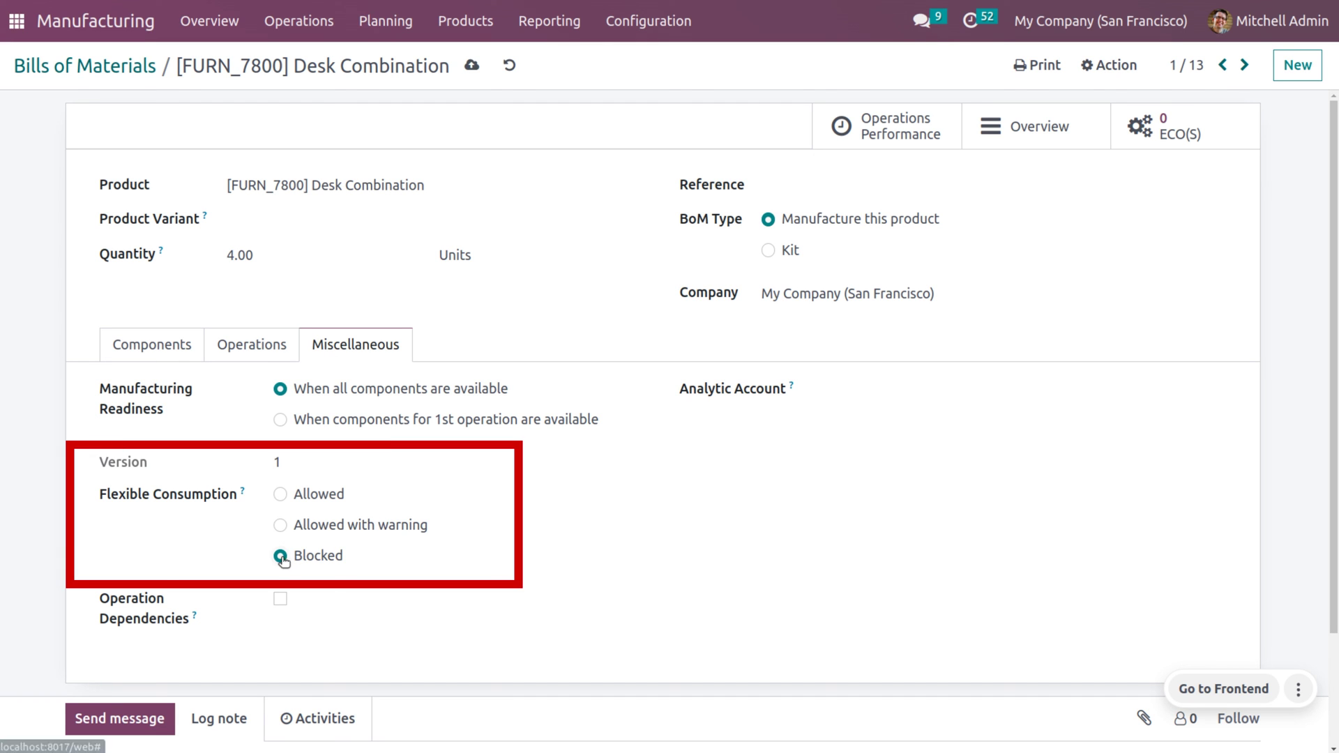
{"action": "left_click", "coordinate": [473, 66]}
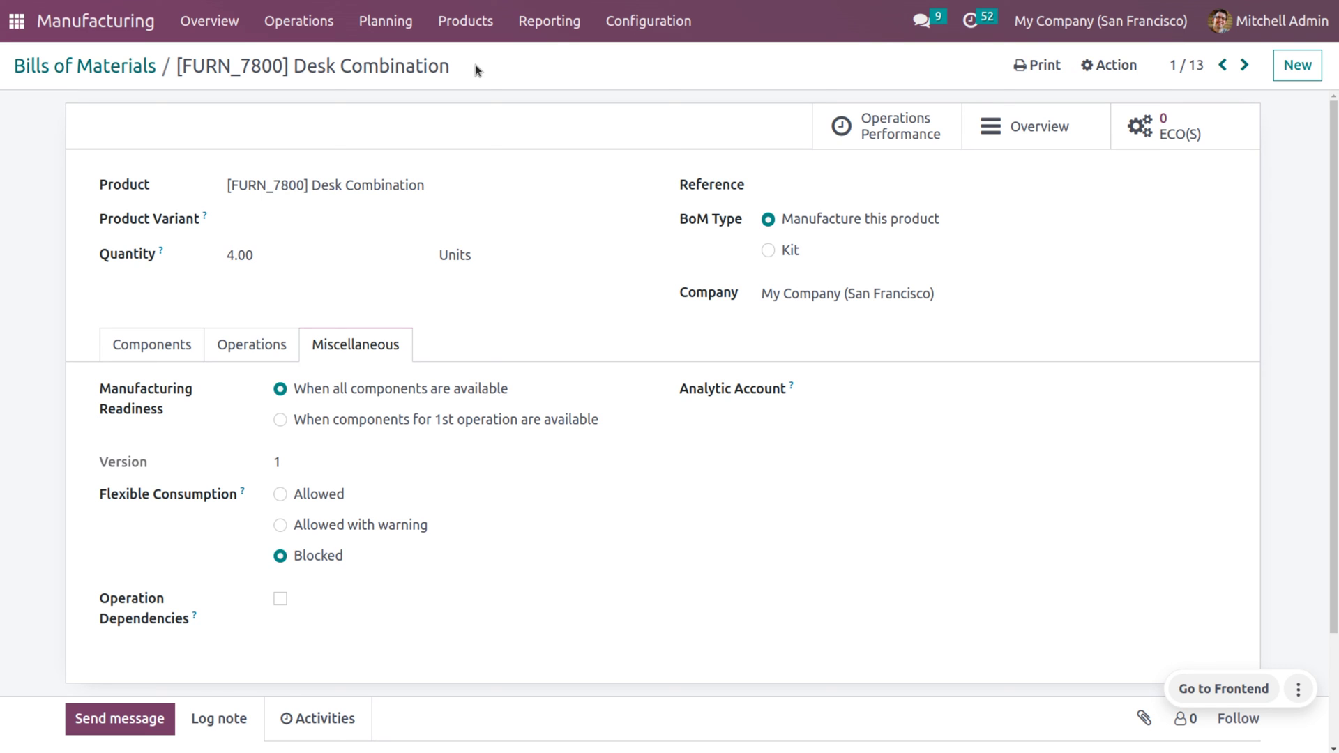
- Open today's draft manufacturing order for 4 units of [FURN_7800] Desk Combination, view its work orders and confirm the order
{"action": "left_click", "coordinate": [302, 23]}
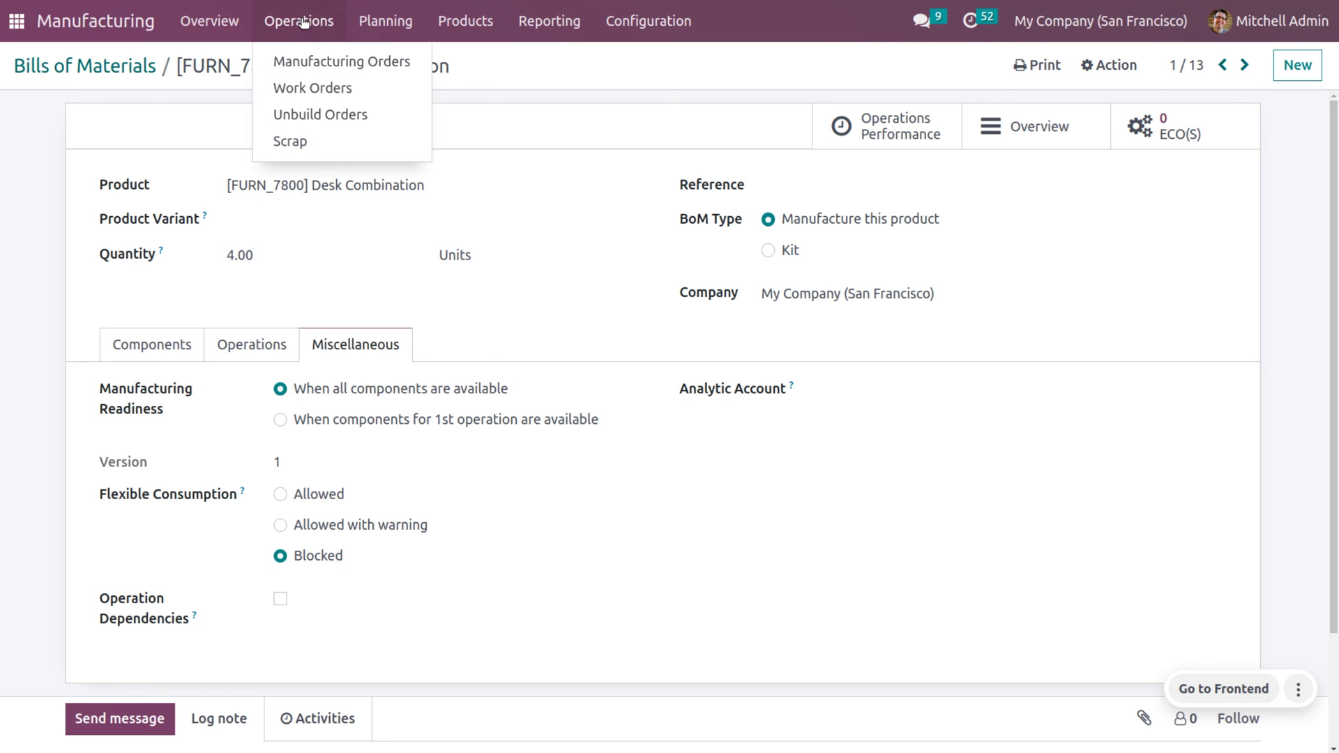
{"action": "left_click", "coordinate": [313, 59]}
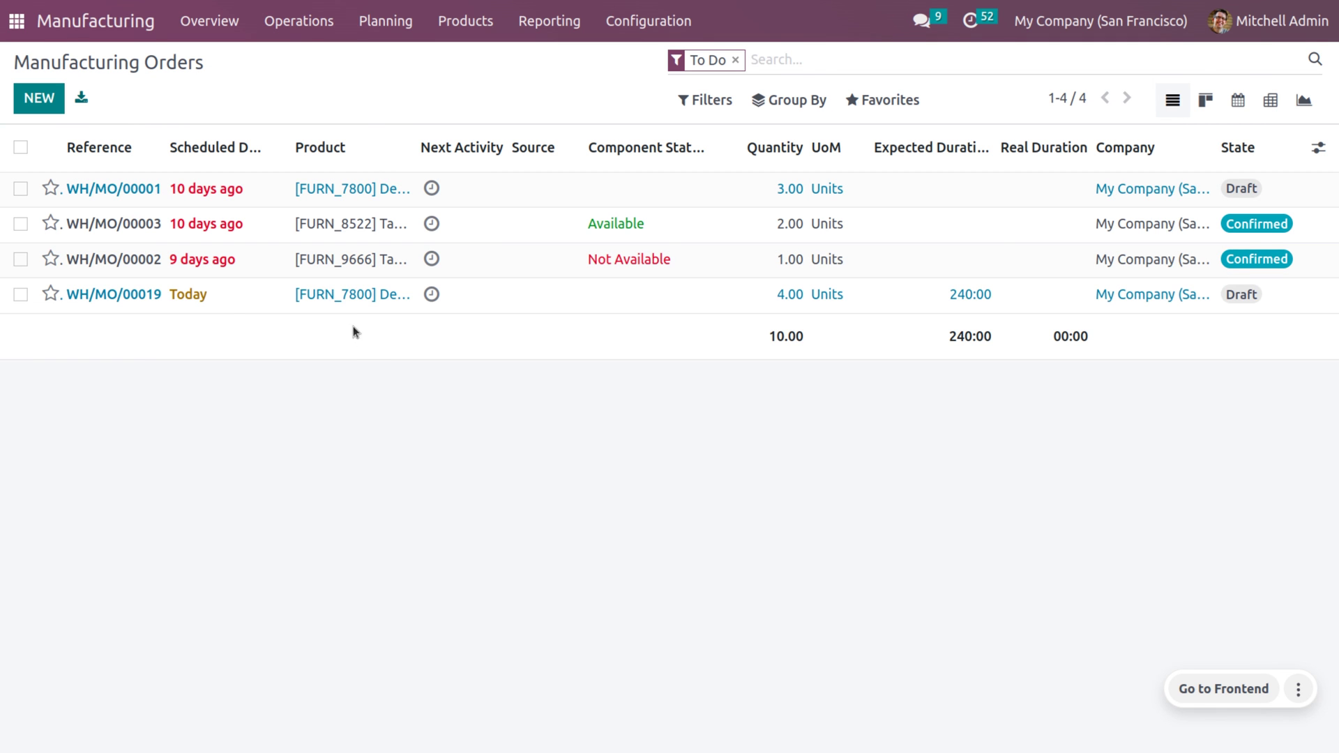
{"action": "left_click", "coordinate": [363, 305]}
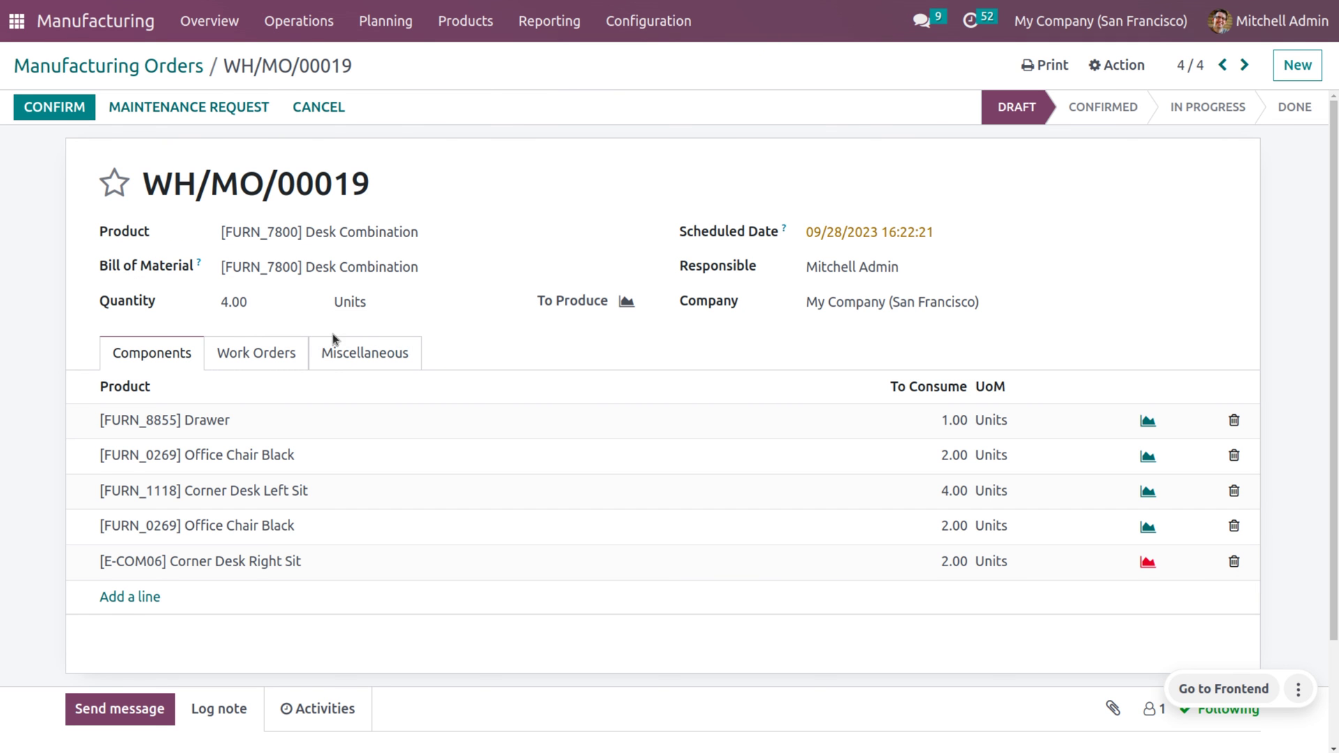
{"action": "left_click", "coordinate": [299, 358]}
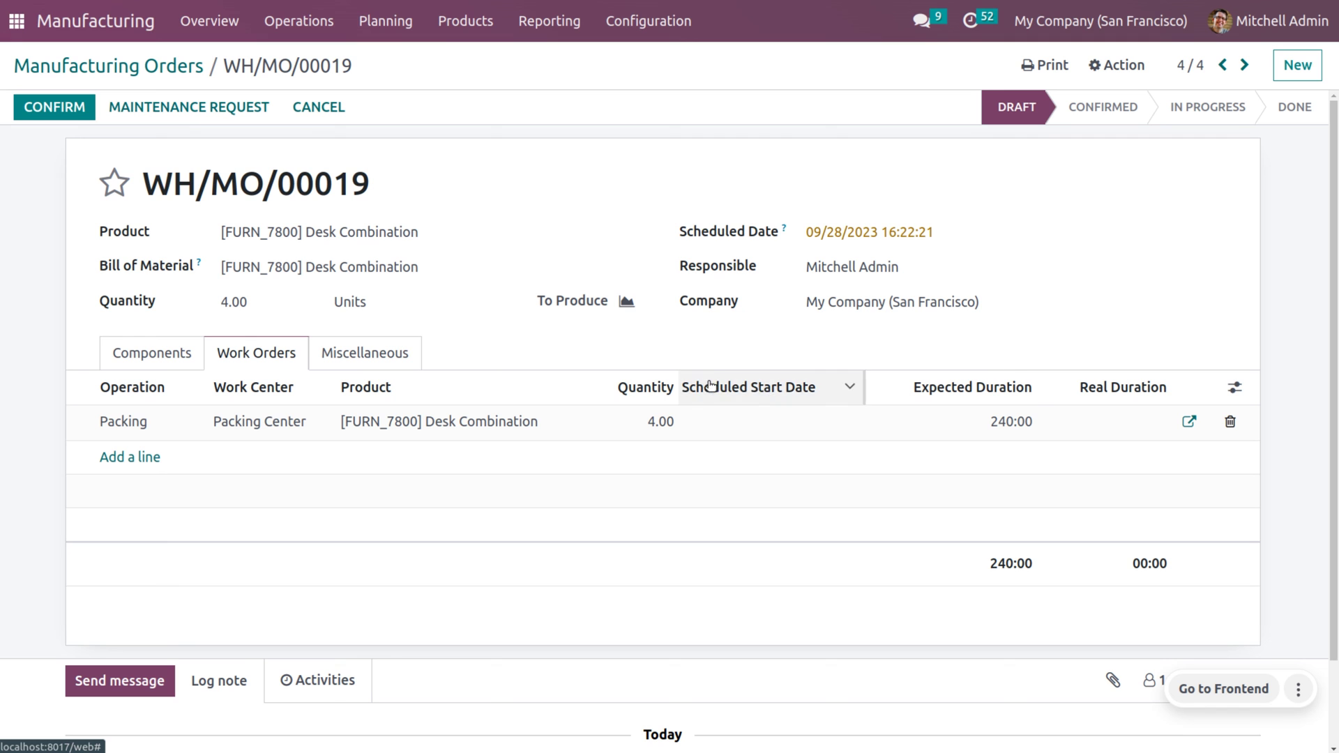
{"action": "left_click", "coordinate": [76, 106]}
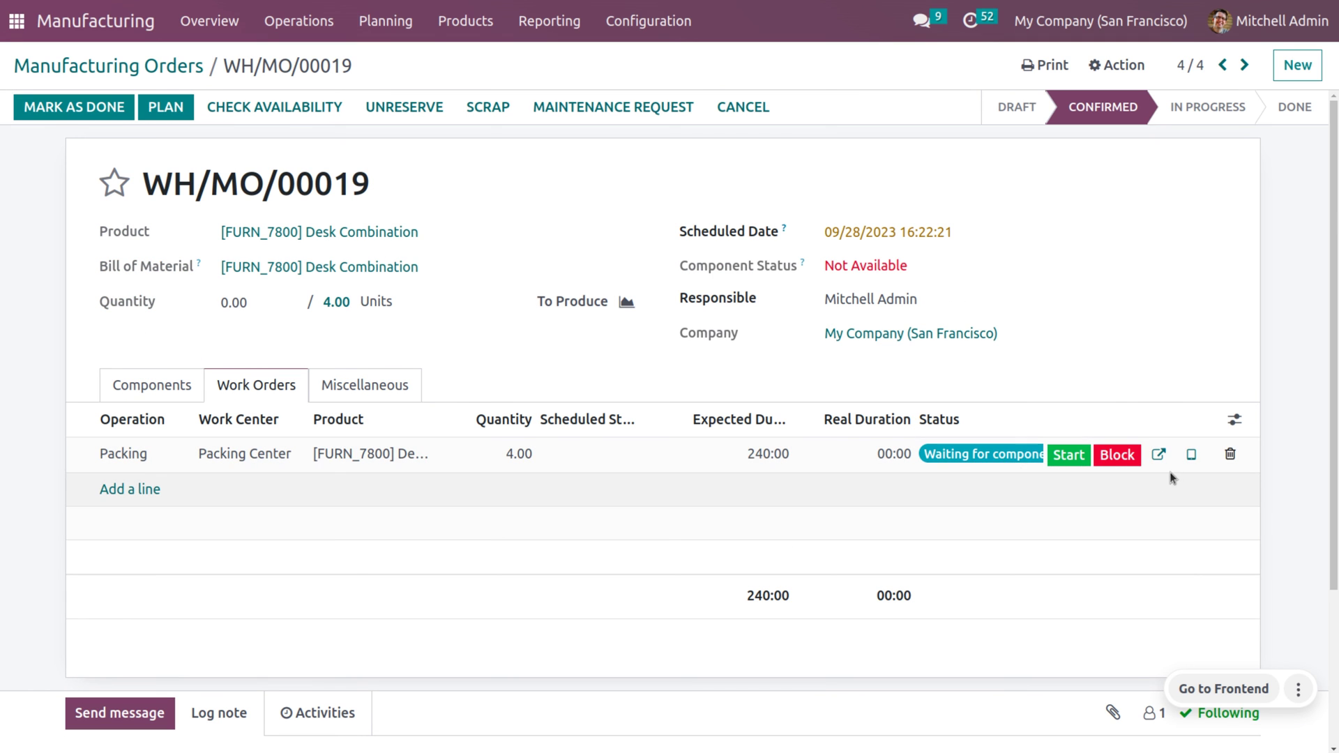
- Open the Packing work order in the tablet view and add 5 units of [FURN_8855] Drawer as an extra component
{"action": "left_click", "coordinate": [1191, 456]}
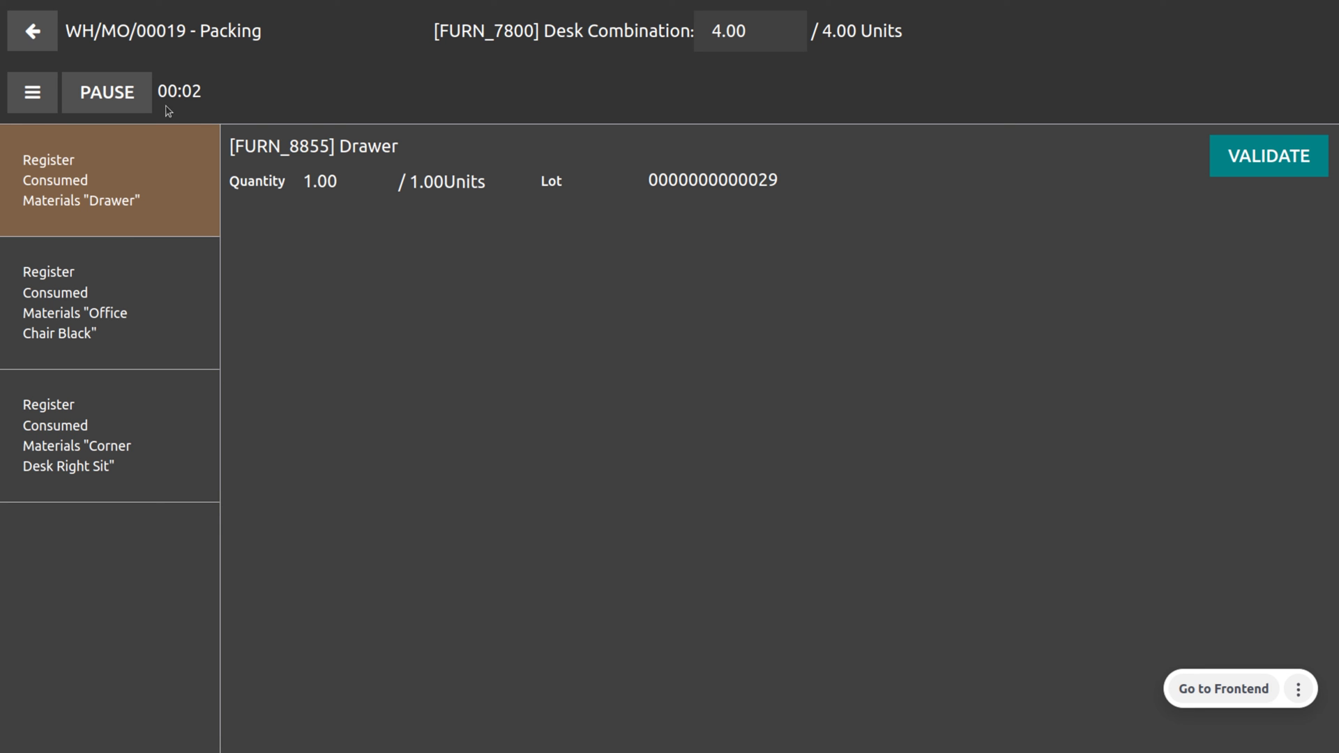
{"action": "left_click", "coordinate": [46, 101]}
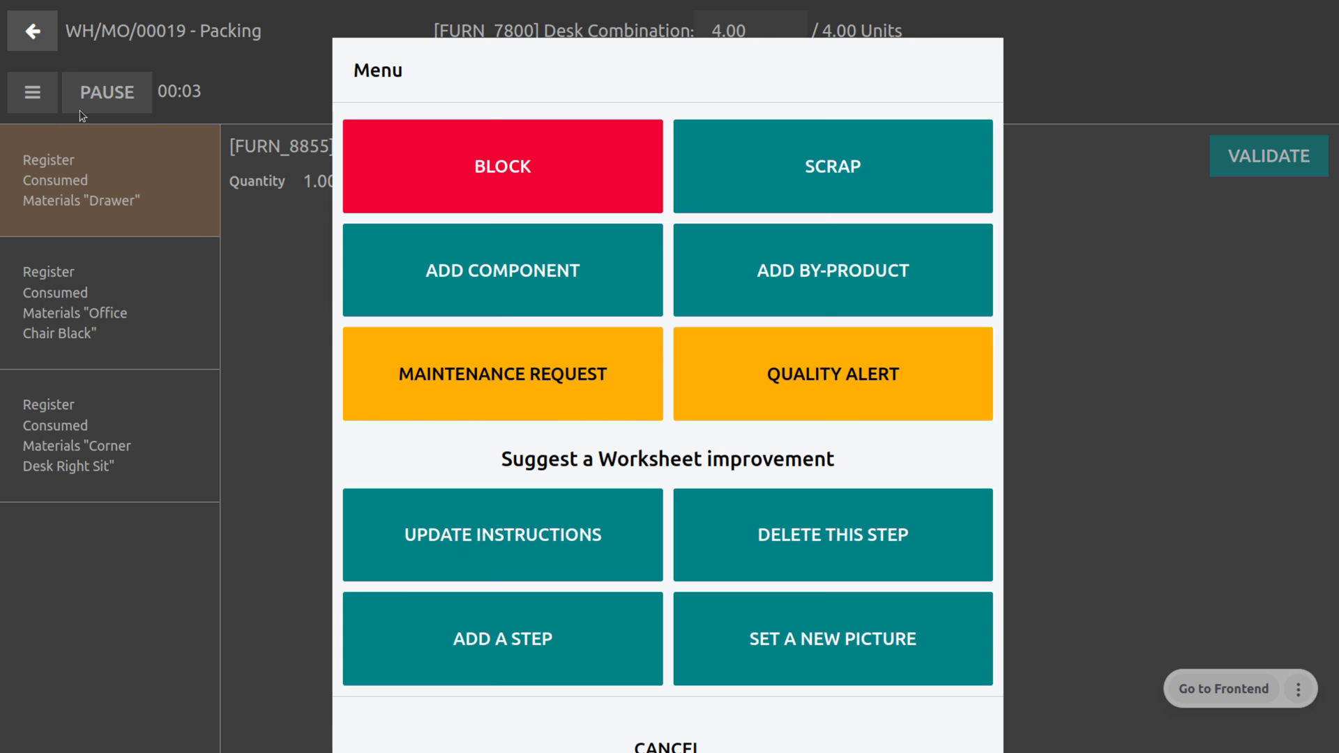
{"action": "left_click", "coordinate": [541, 293]}
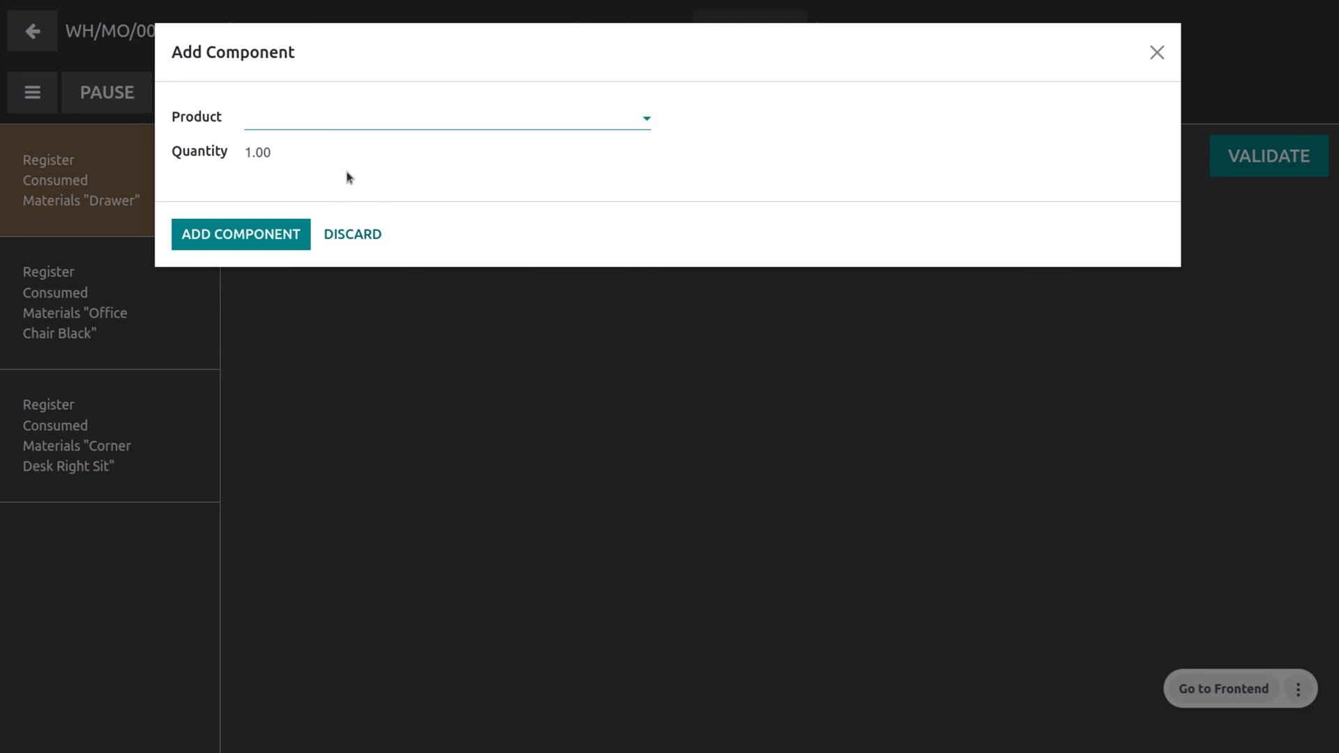
{"action": "type", "text": "dr"}
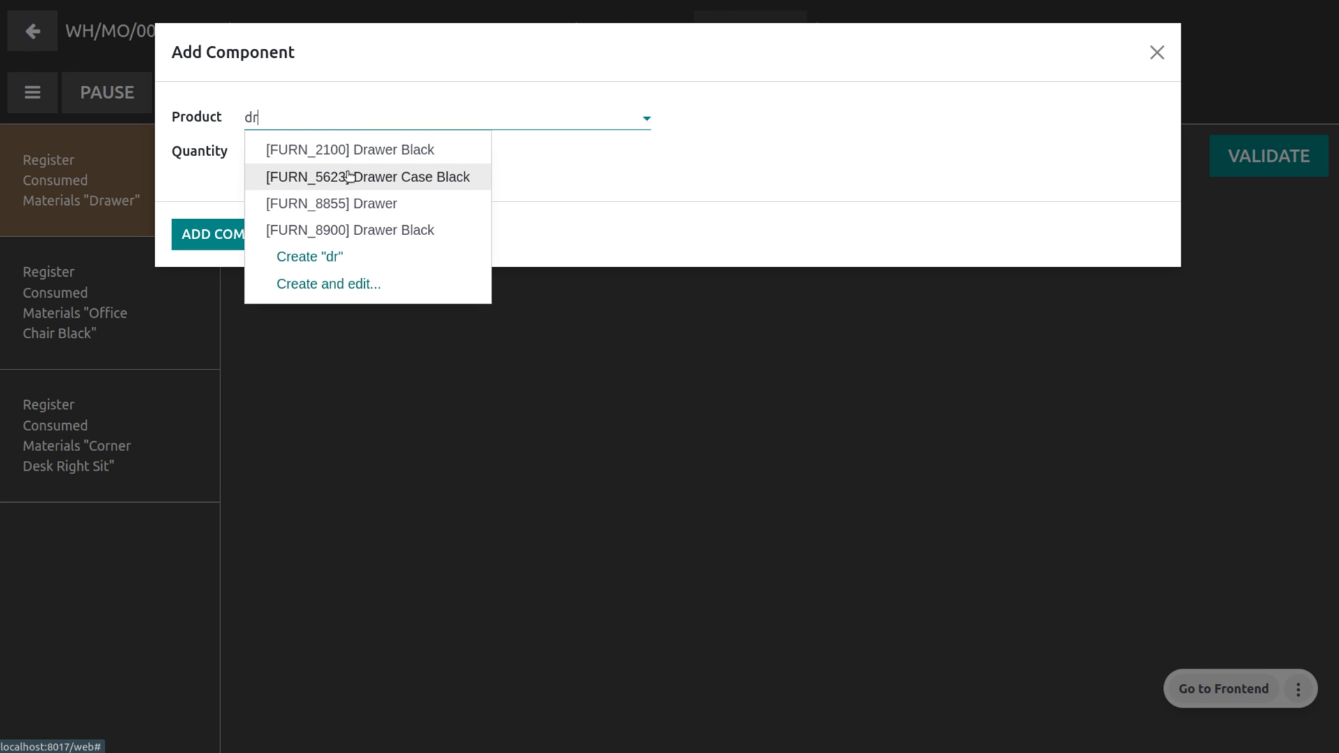
{"action": "left_click", "coordinate": [355, 203]}
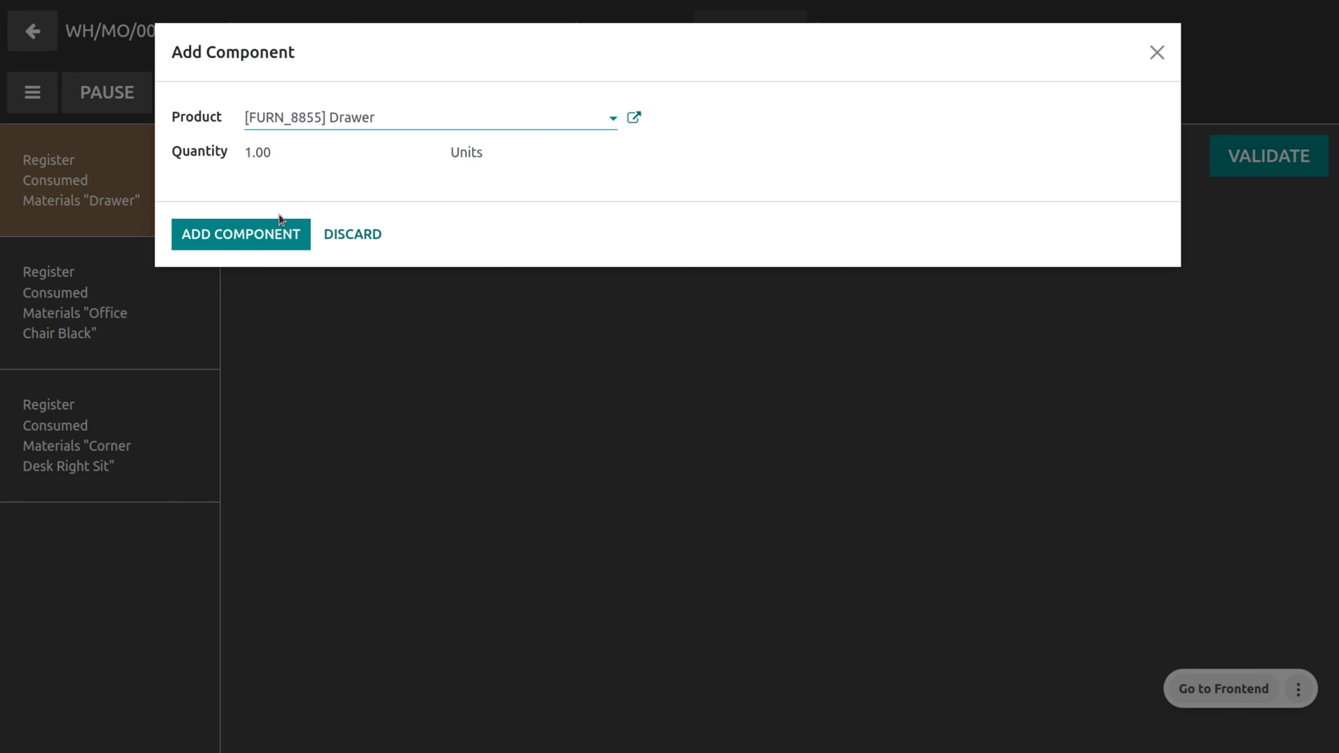
{"action": "left_click", "coordinate": [277, 154]}
{"action": "key", "text": "BackSpace"}
{"action": "key", "text": "BackSpace"}
{"action": "key", "text": "BackSpace"}
{"action": "key", "text": "BackSpace"}
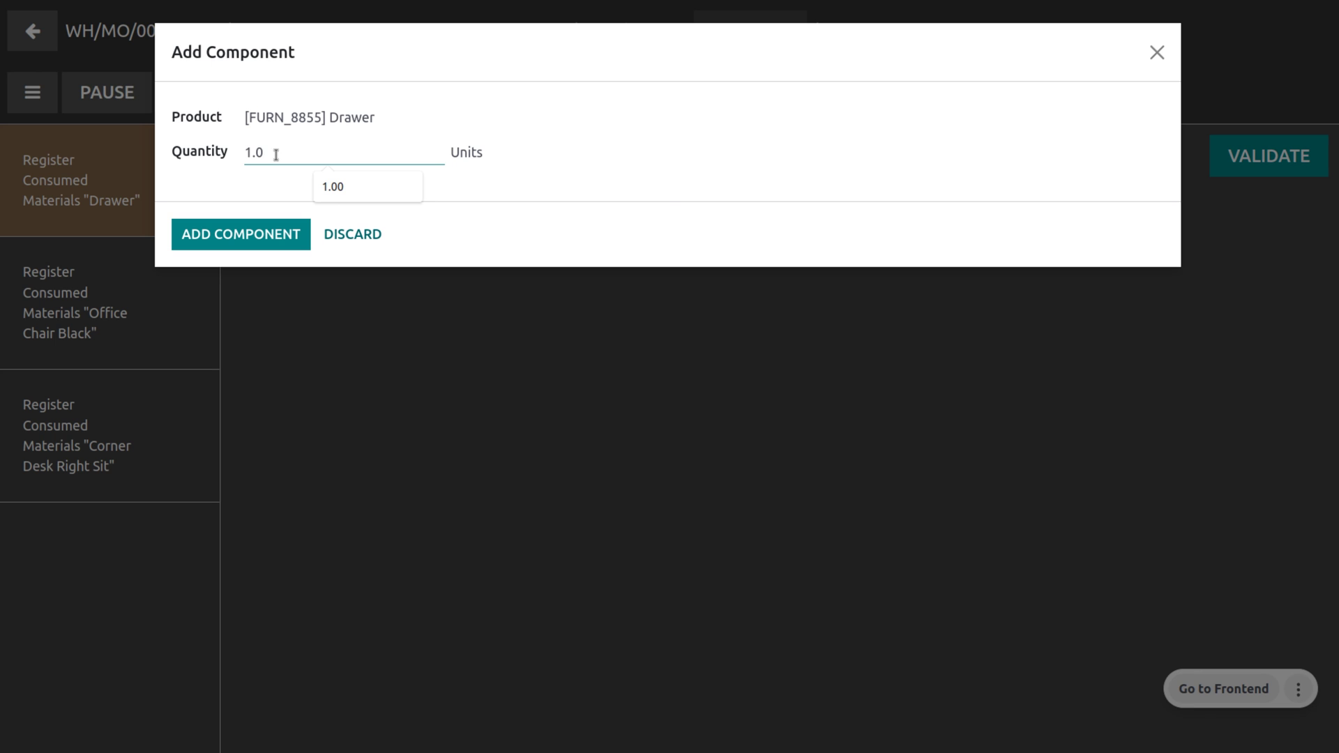
{"action": "type", "text": "5"}
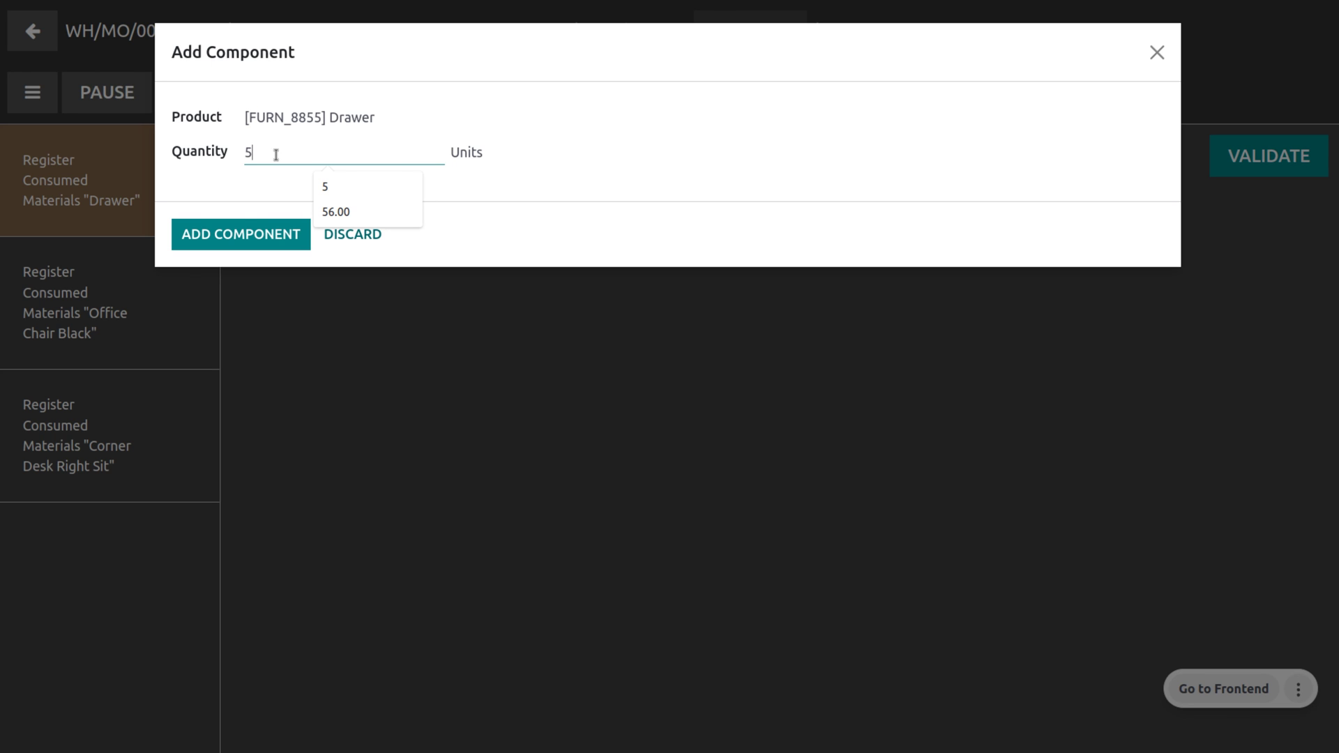
{"action": "left_click", "coordinate": [241, 231]}
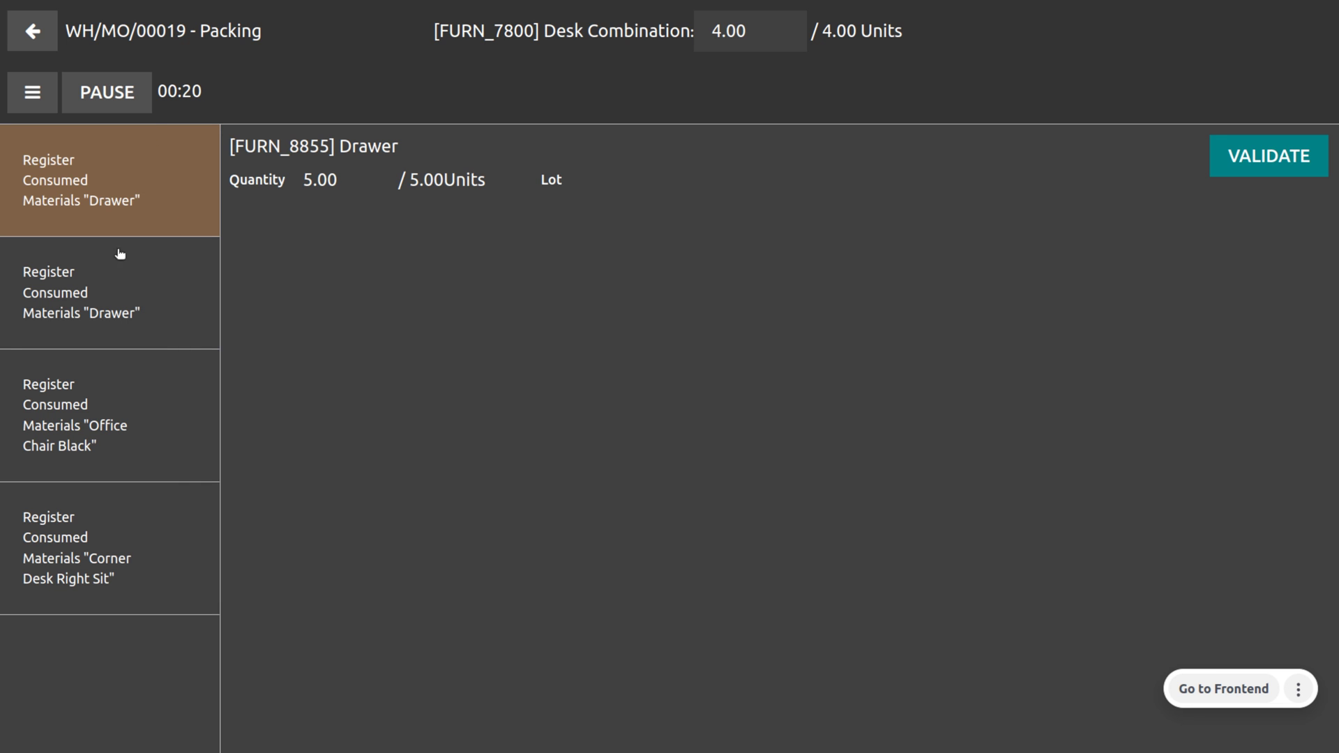
{"action": "left_click", "coordinate": [637, 180]}
{"action": "left_click", "coordinate": [649, 275]}
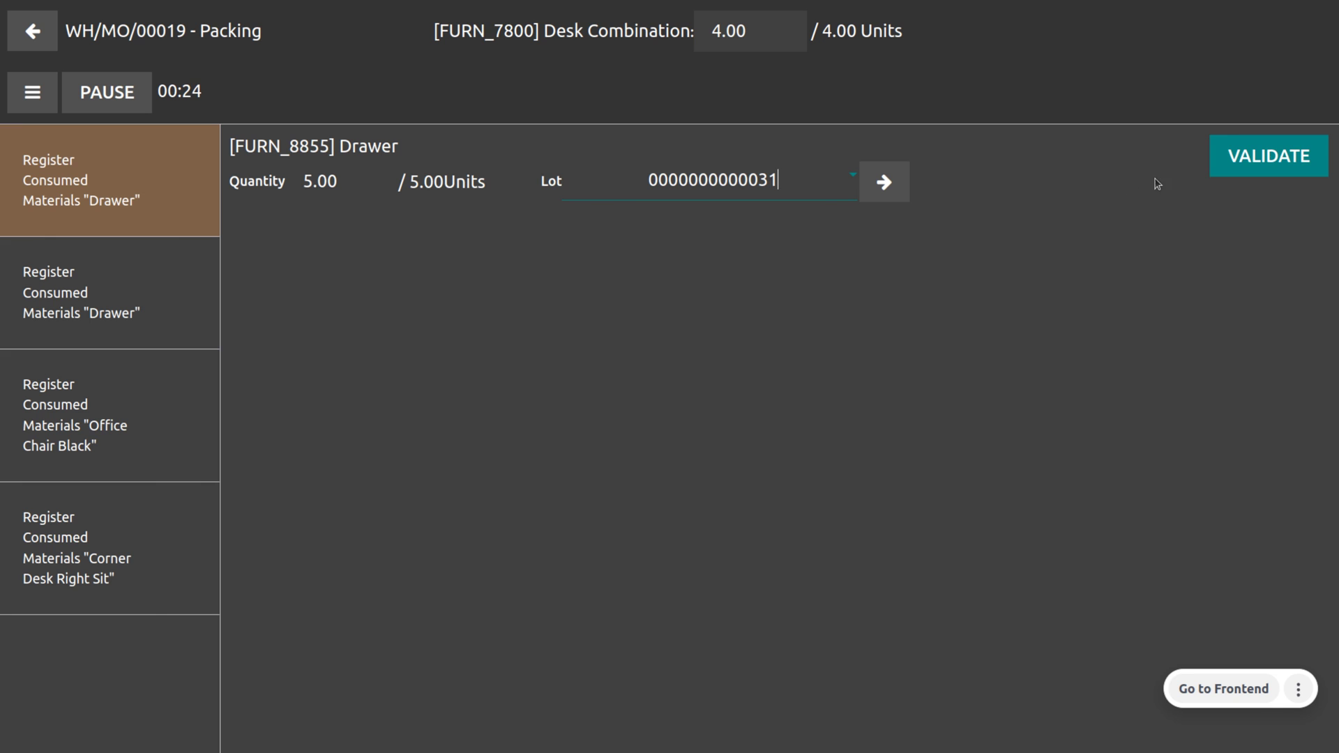
{"action": "left_click", "coordinate": [1265, 172]}
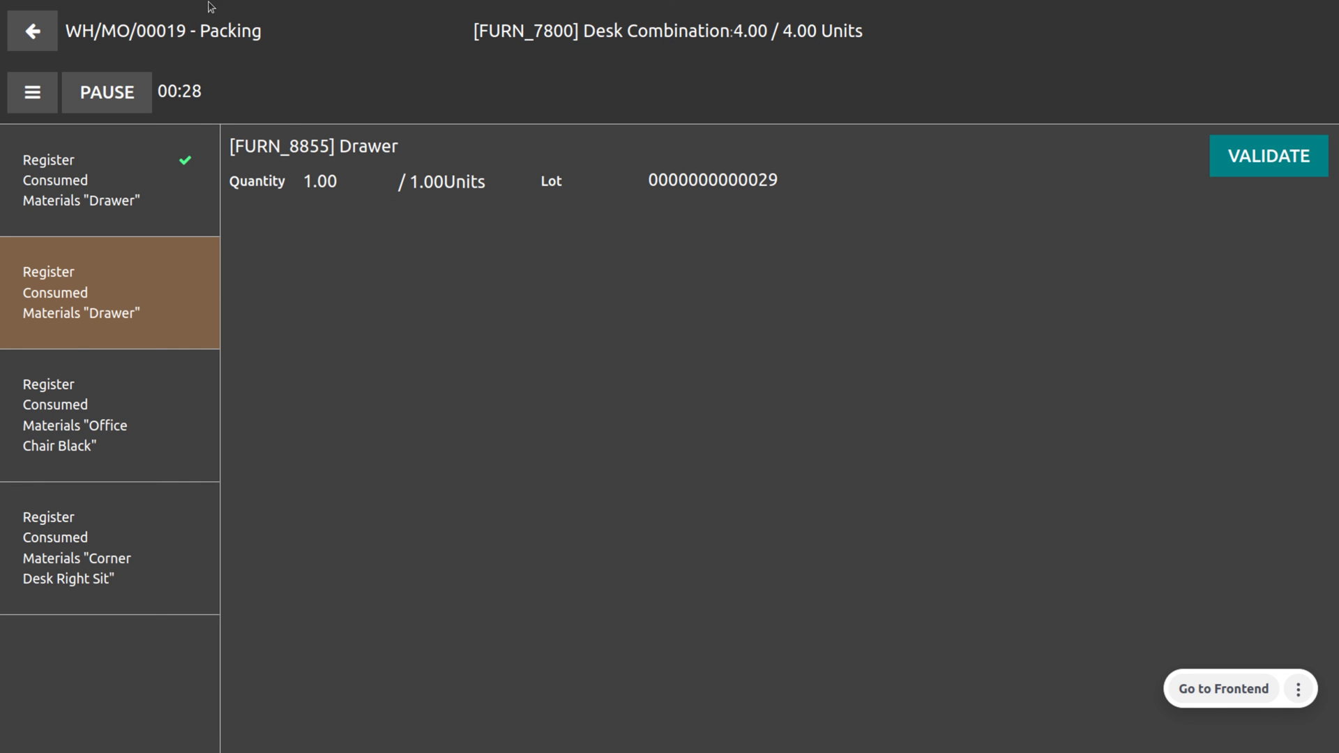
- Return to the in-progress Desk Combination manufacturing order, check its components, and start and finish its Packing work order
{"action": "left_click", "coordinate": [36, 32]}
{"action": "left_click", "coordinate": [30, 57]}
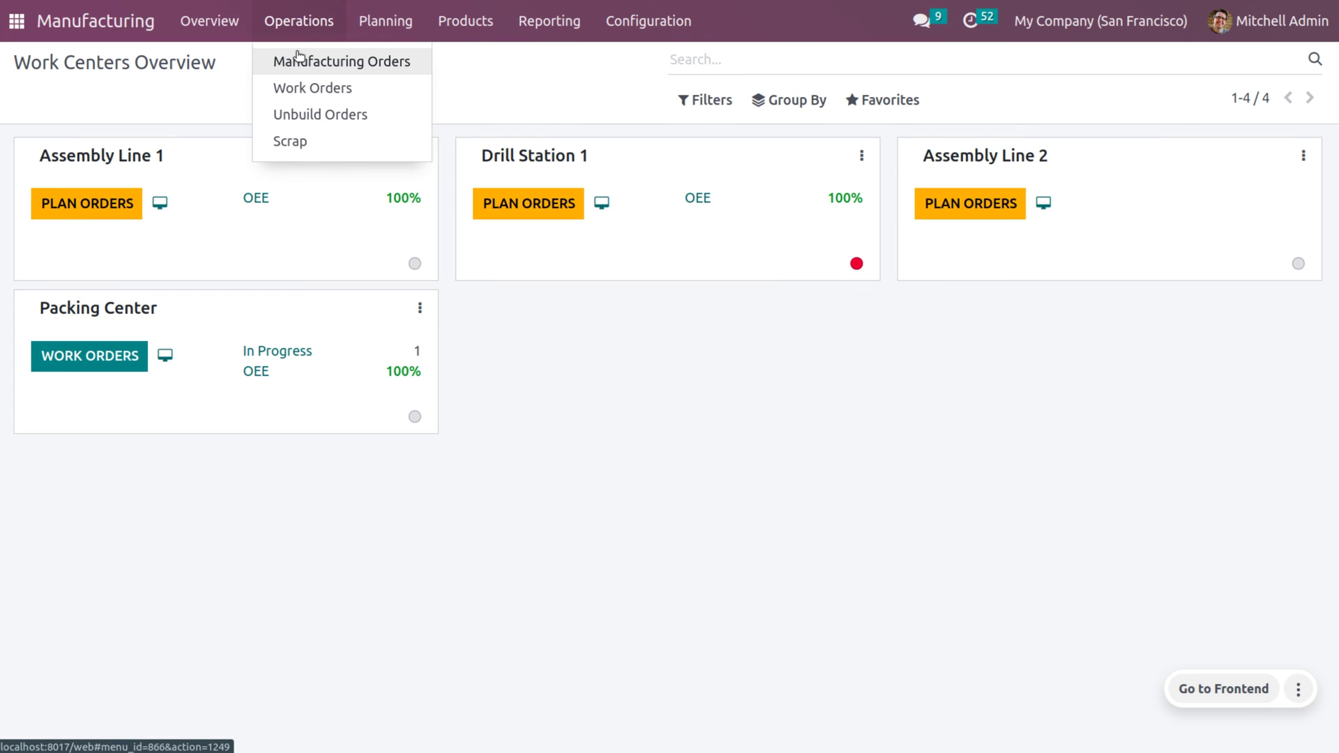
{"action": "left_click", "coordinate": [299, 60]}
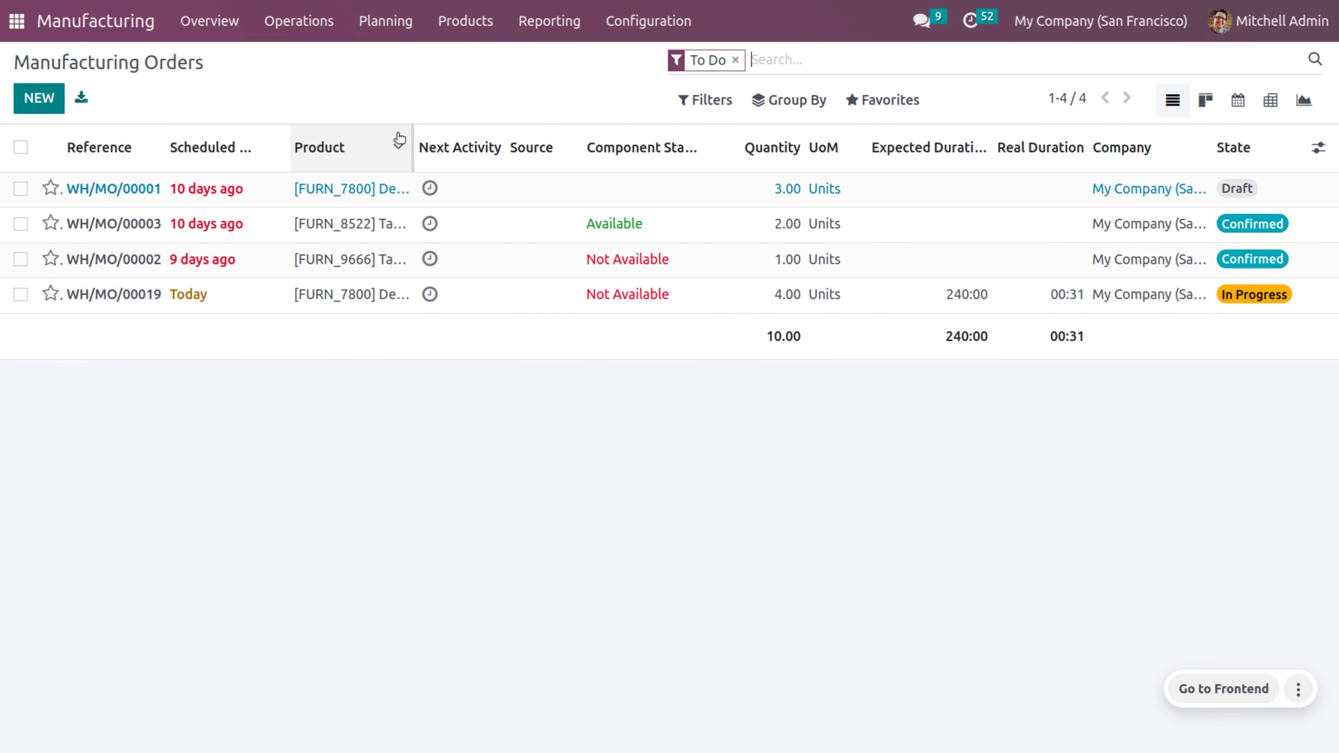
{"action": "left_click", "coordinate": [372, 294]}
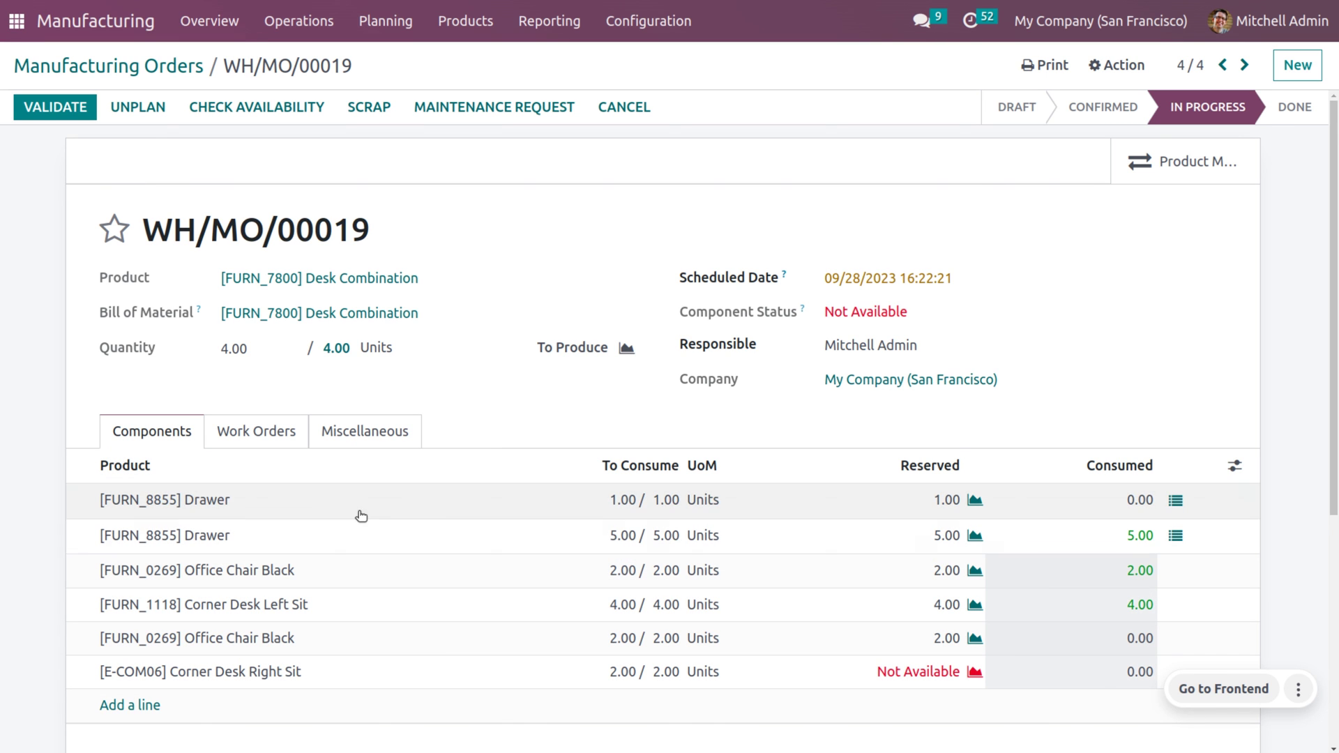
{"action": "left_click", "coordinate": [276, 430]}
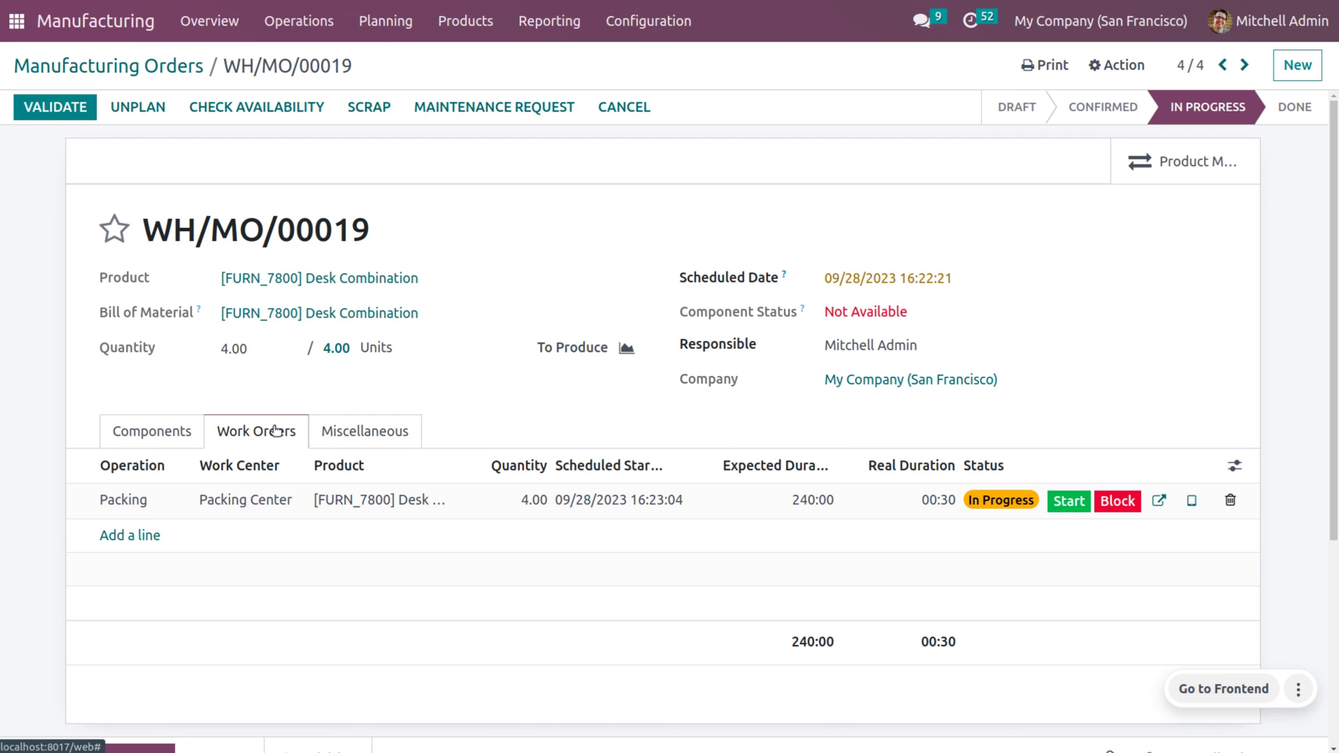
{"action": "left_click", "coordinate": [1076, 502]}
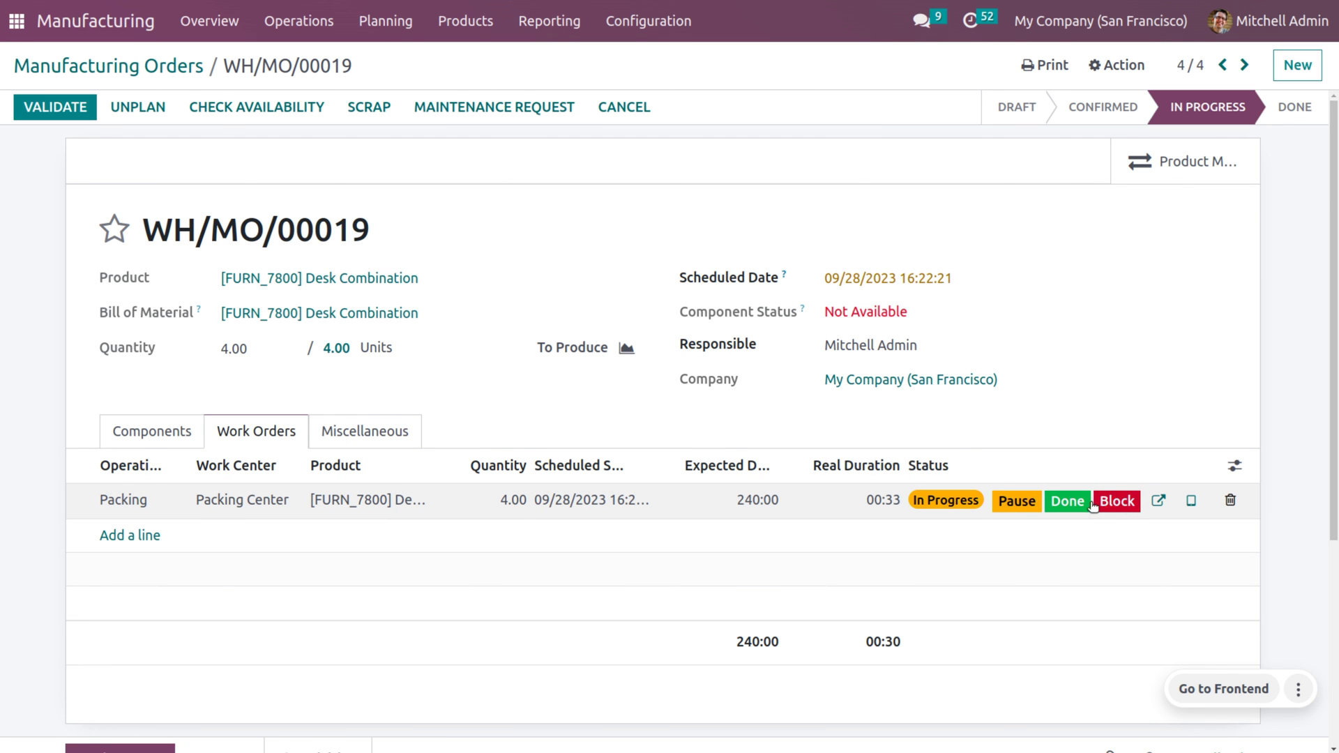
{"action": "left_click", "coordinate": [1067, 501]}
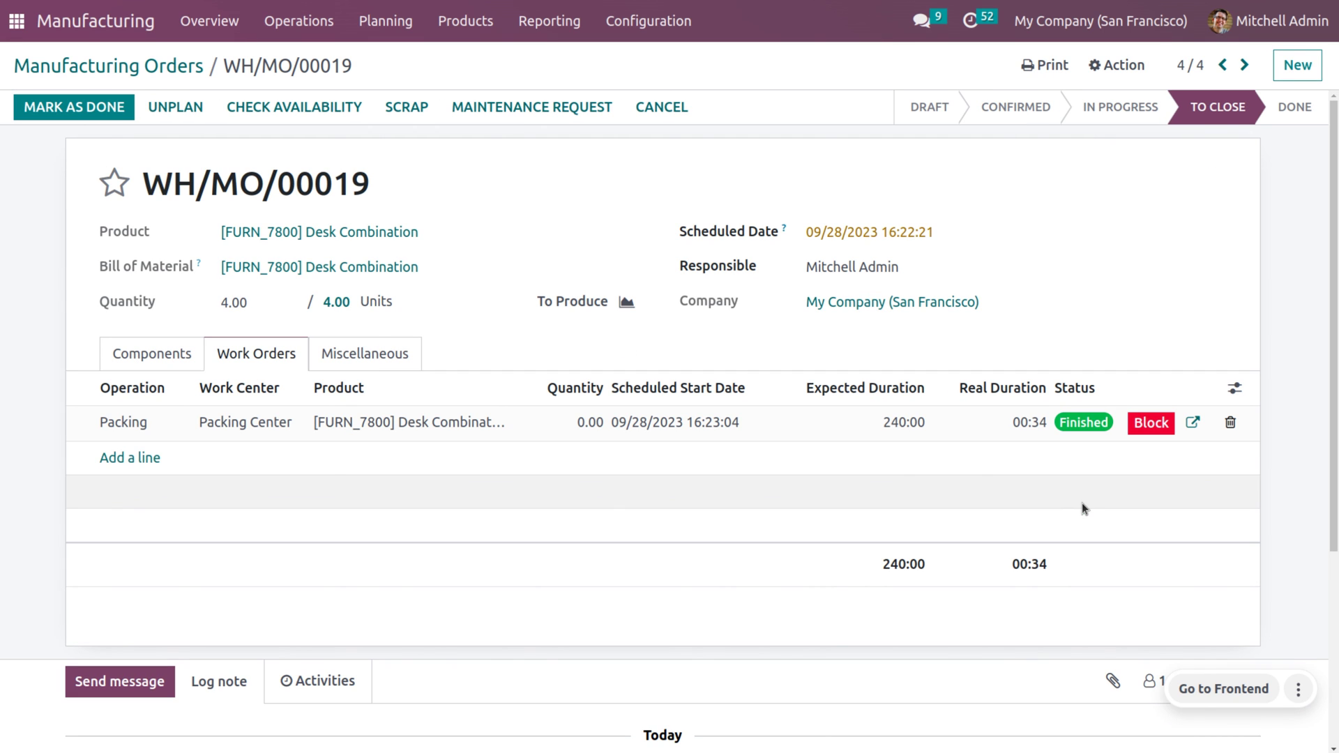
- Mark the manufacturing order as done, force the differing Drawer consumption and view the order's components
{"action": "left_click", "coordinate": [40, 110]}
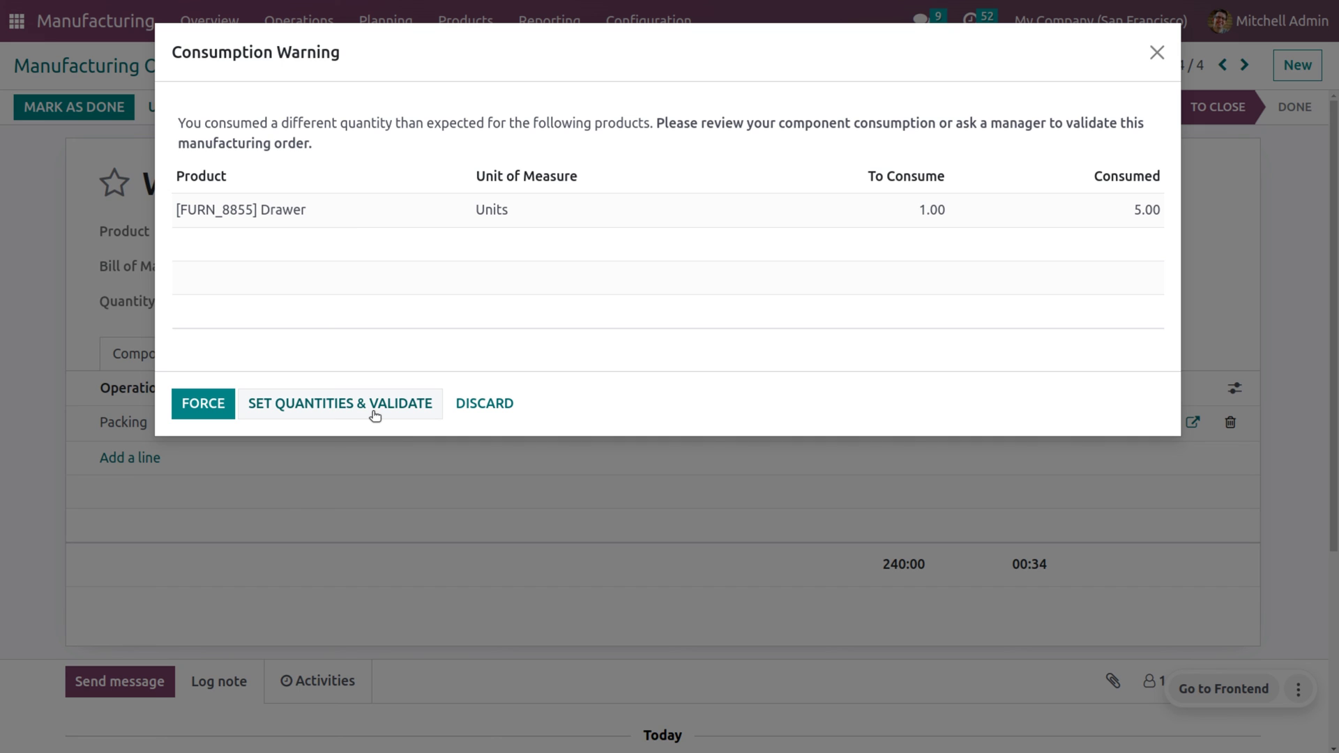
{"action": "left_click", "coordinate": [212, 394]}
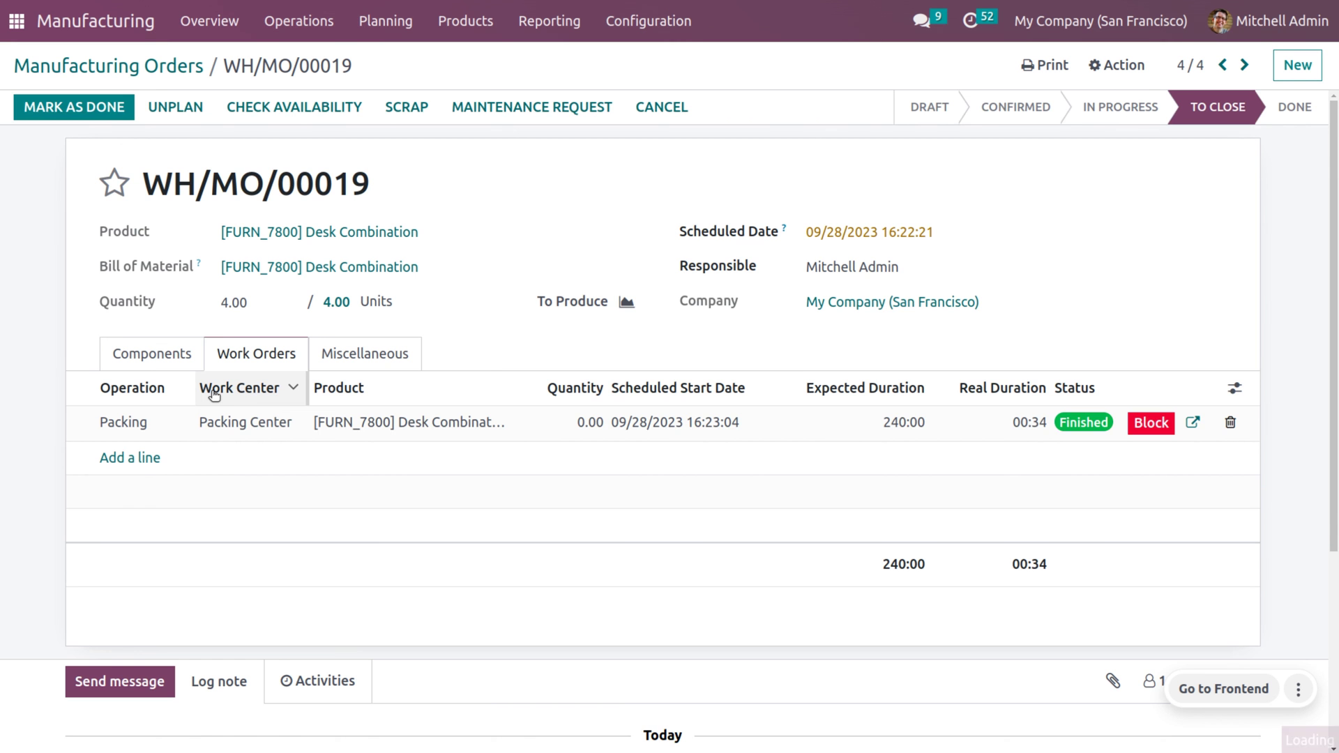
{"action": "left_click", "coordinate": [184, 398]}
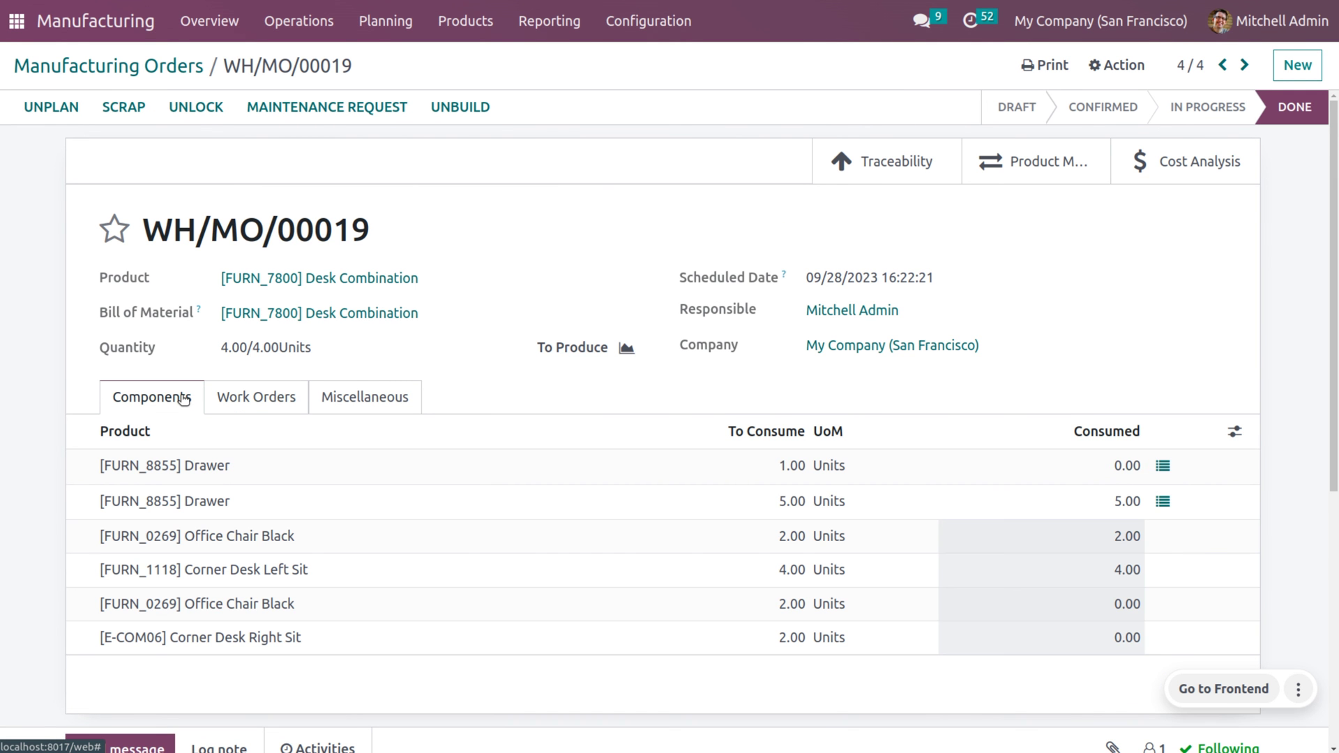